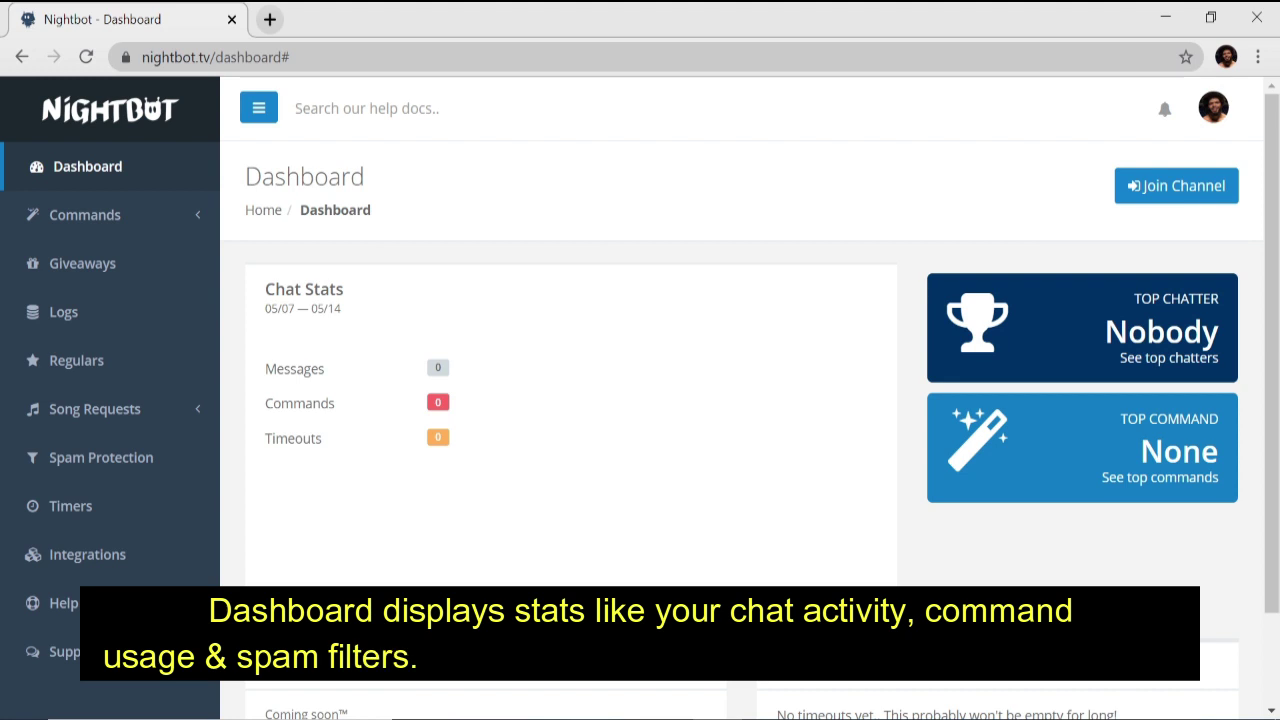
Review the Nightbot dashboard stats and have Nightbot join the channel.
scroll(596, 428, down, 1)
scroll(596, 428, down, 1)
scroll(596, 428, up, 2)
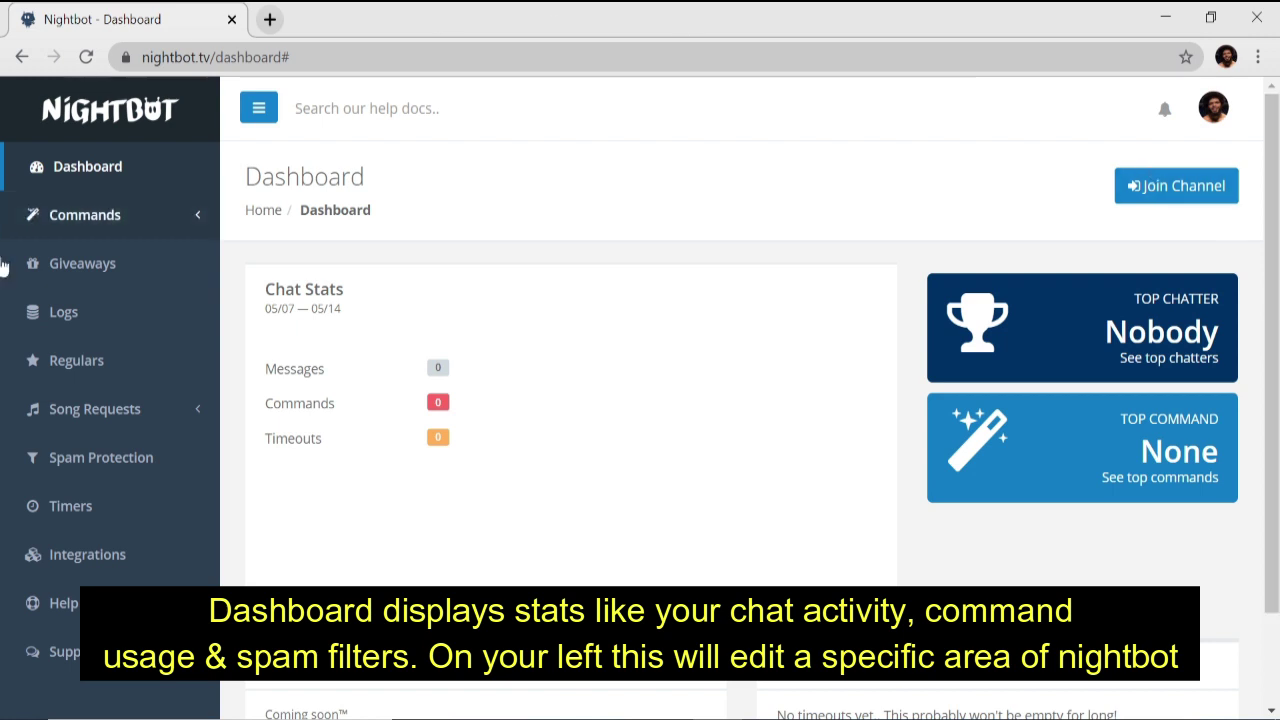
click(1180, 196)
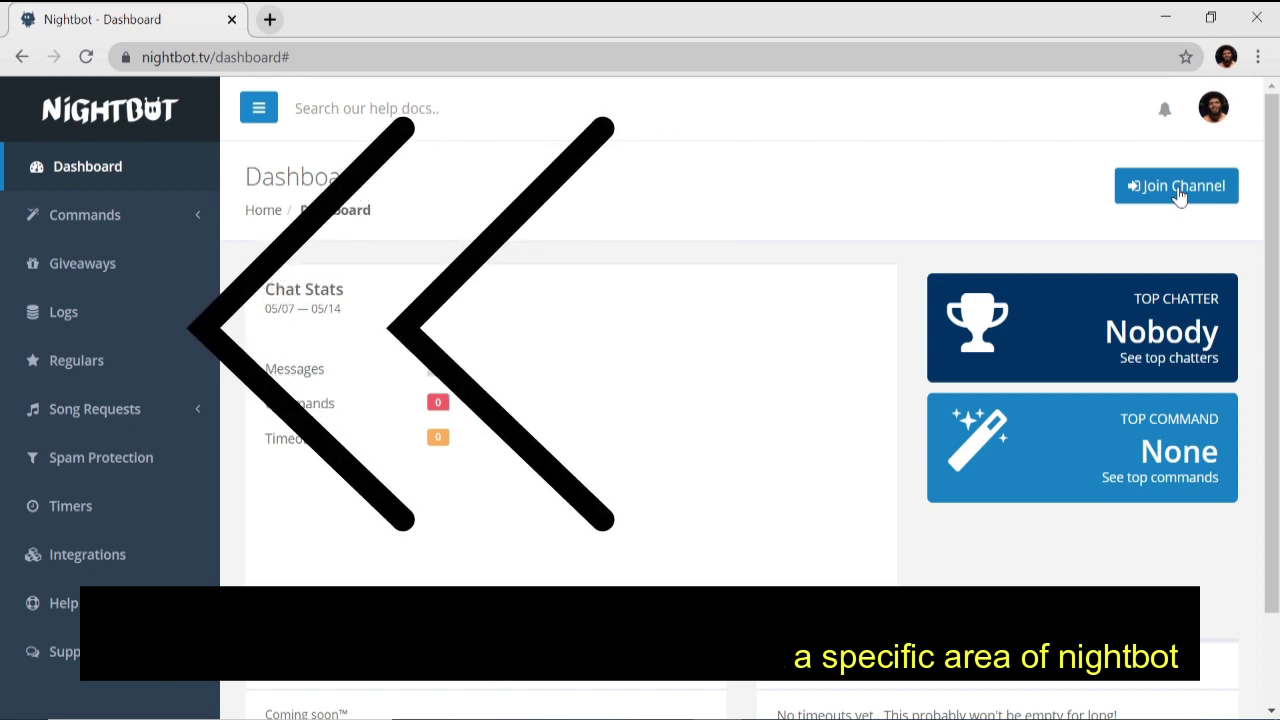
click(1180, 194)
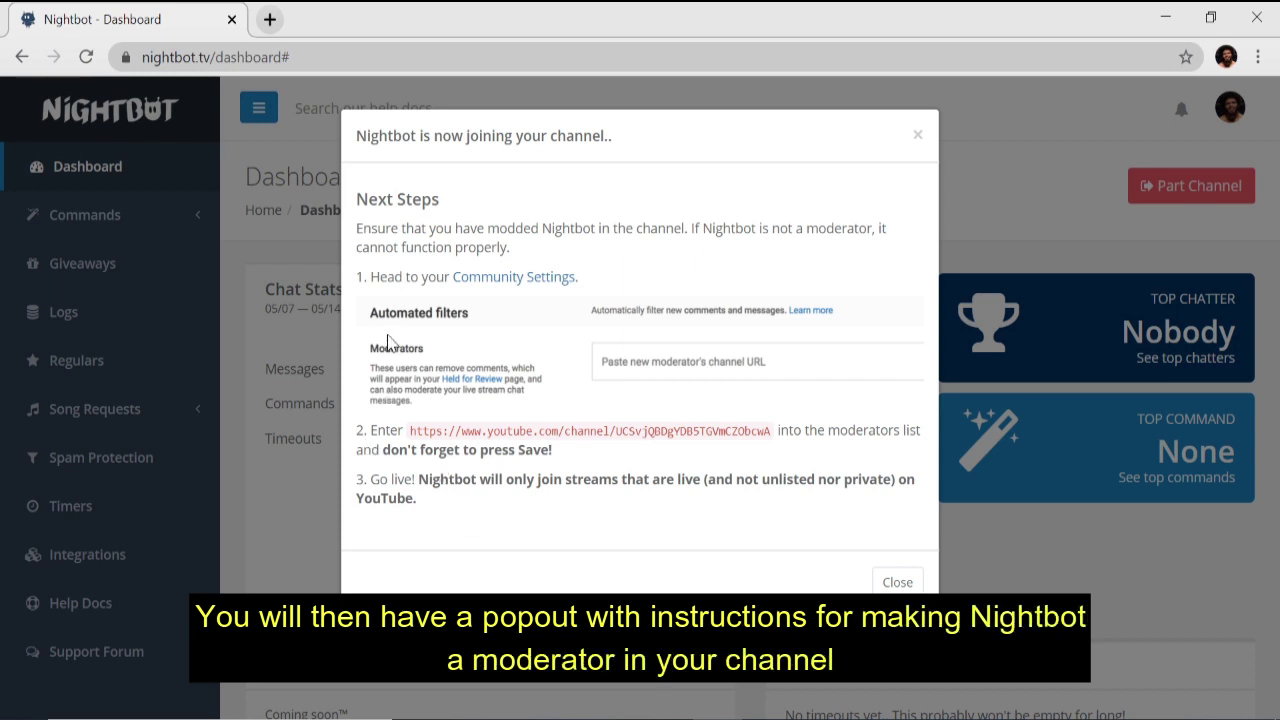
Open the Community Settings link from the joining instructions in a new browser tab and view that page.
right_click(539, 284)
click(600, 291)
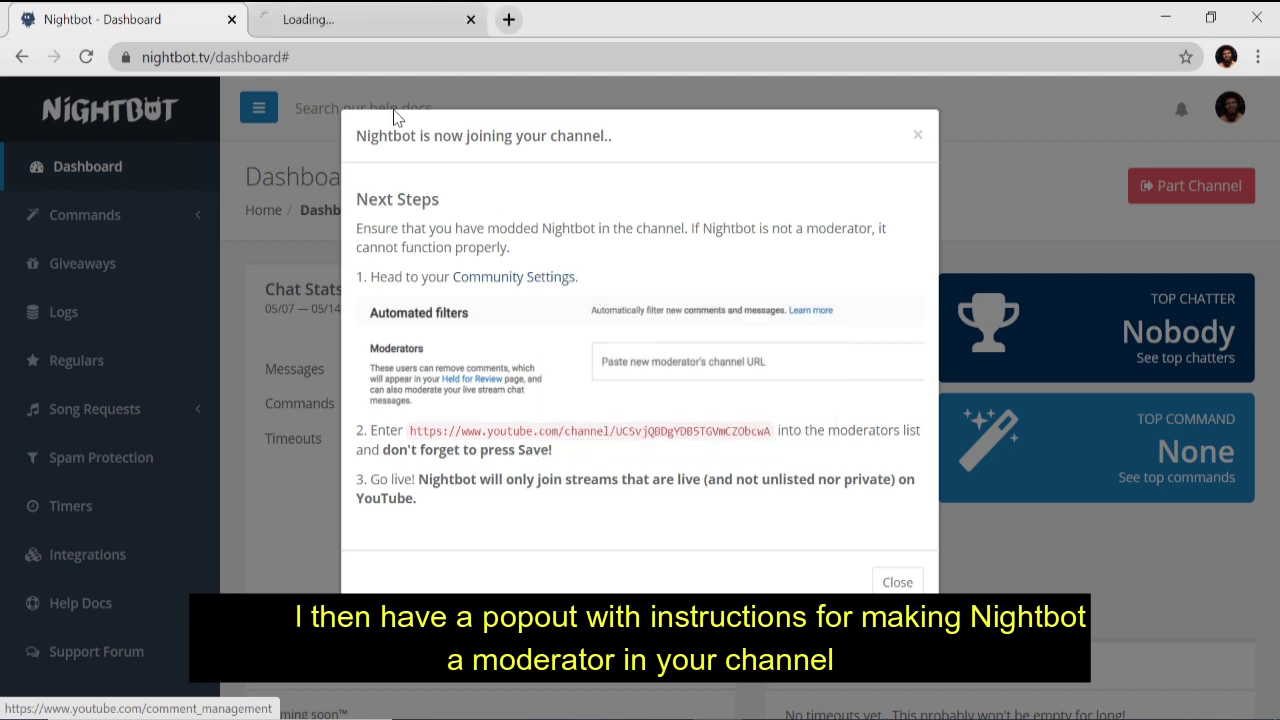
click(350, 20)
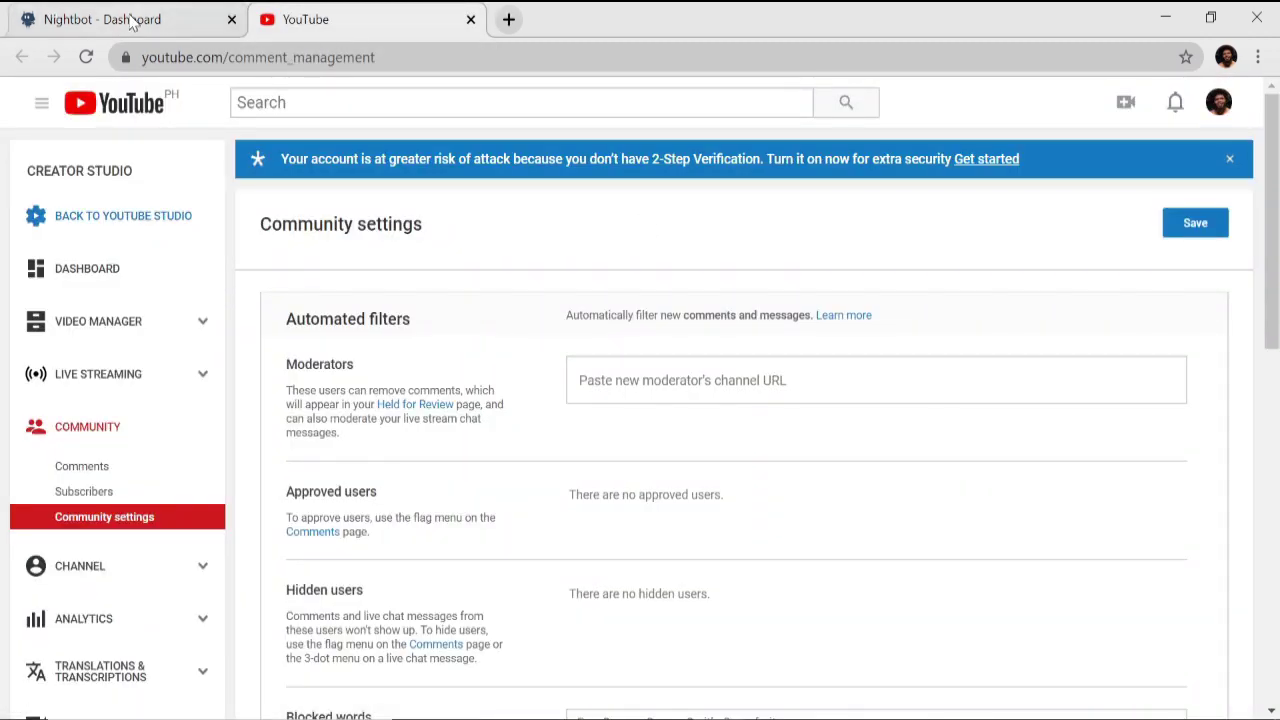
Return to the Nightbot joining instructions and copy the full Nightbot channel URL given for the moderators list.
click(170, 18)
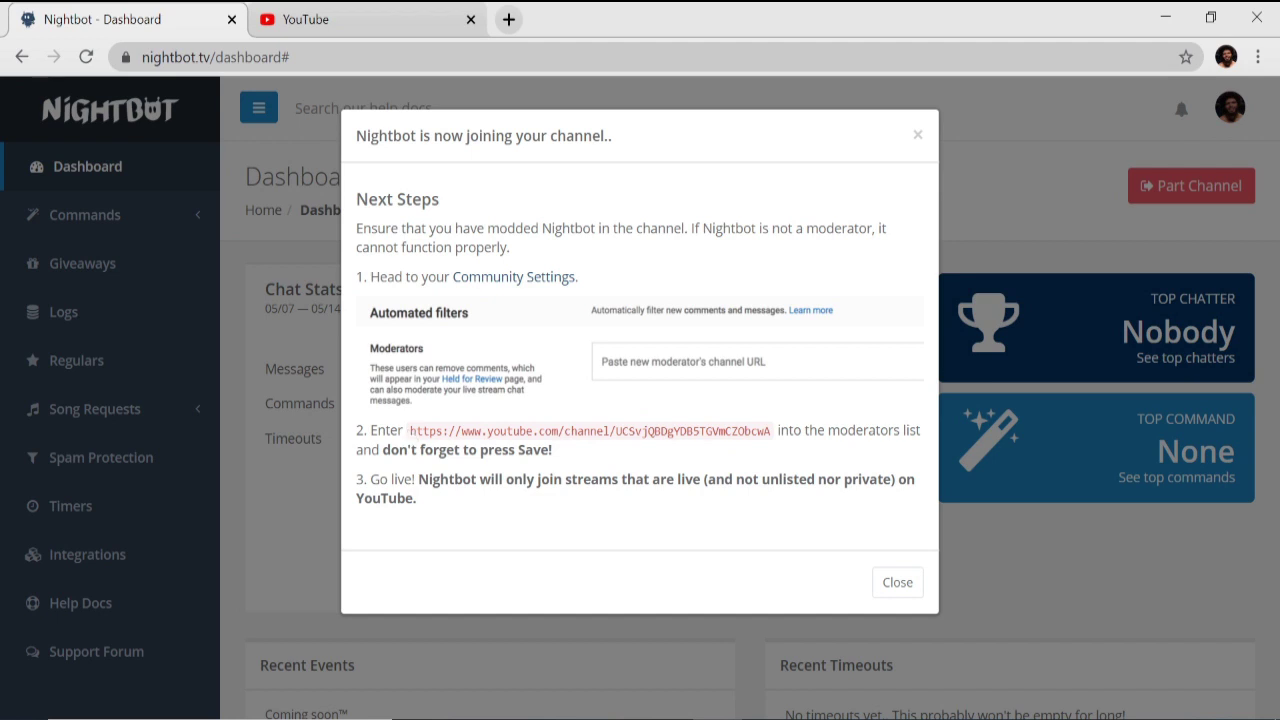
drag(472, 430, 758, 432)
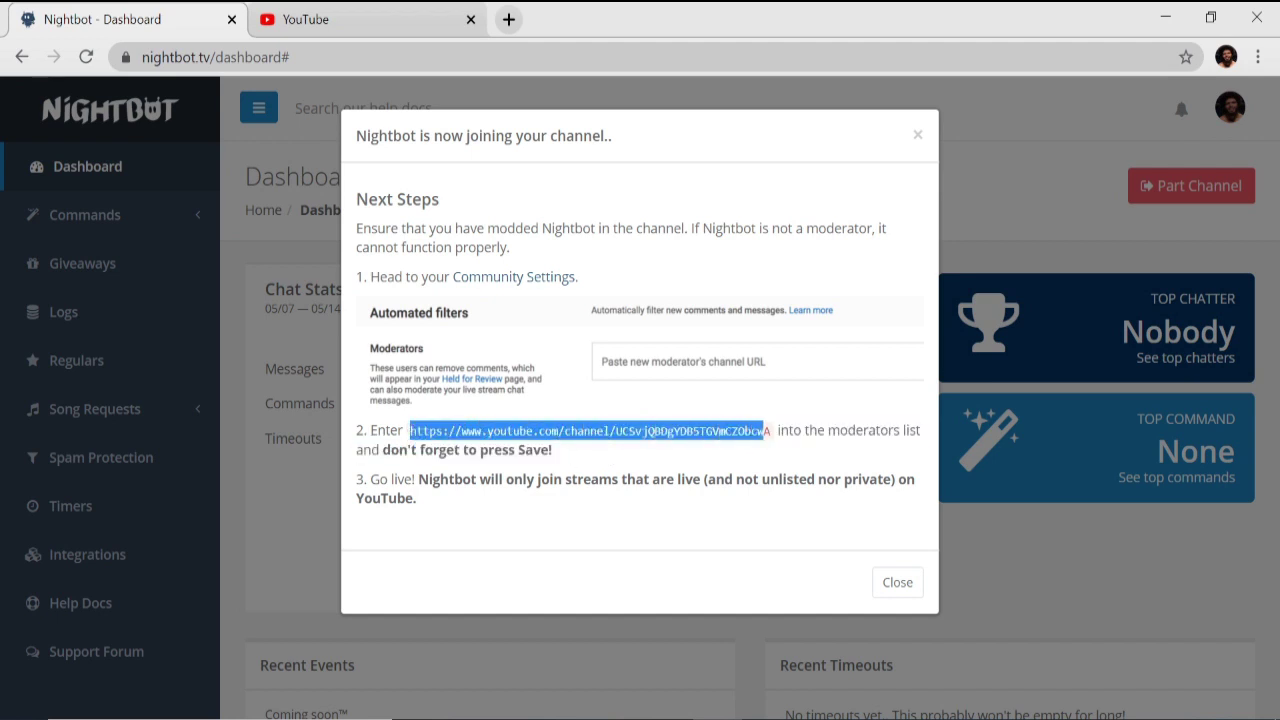
right_click(756, 432)
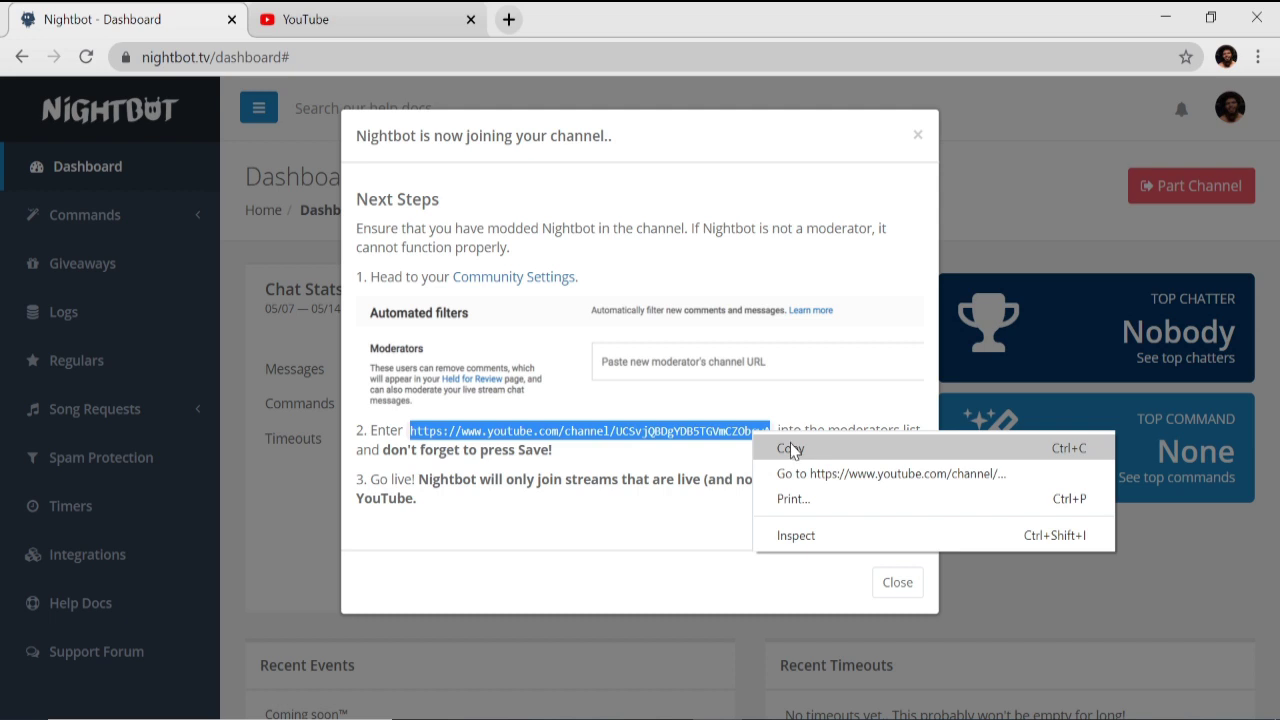
click(792, 450)
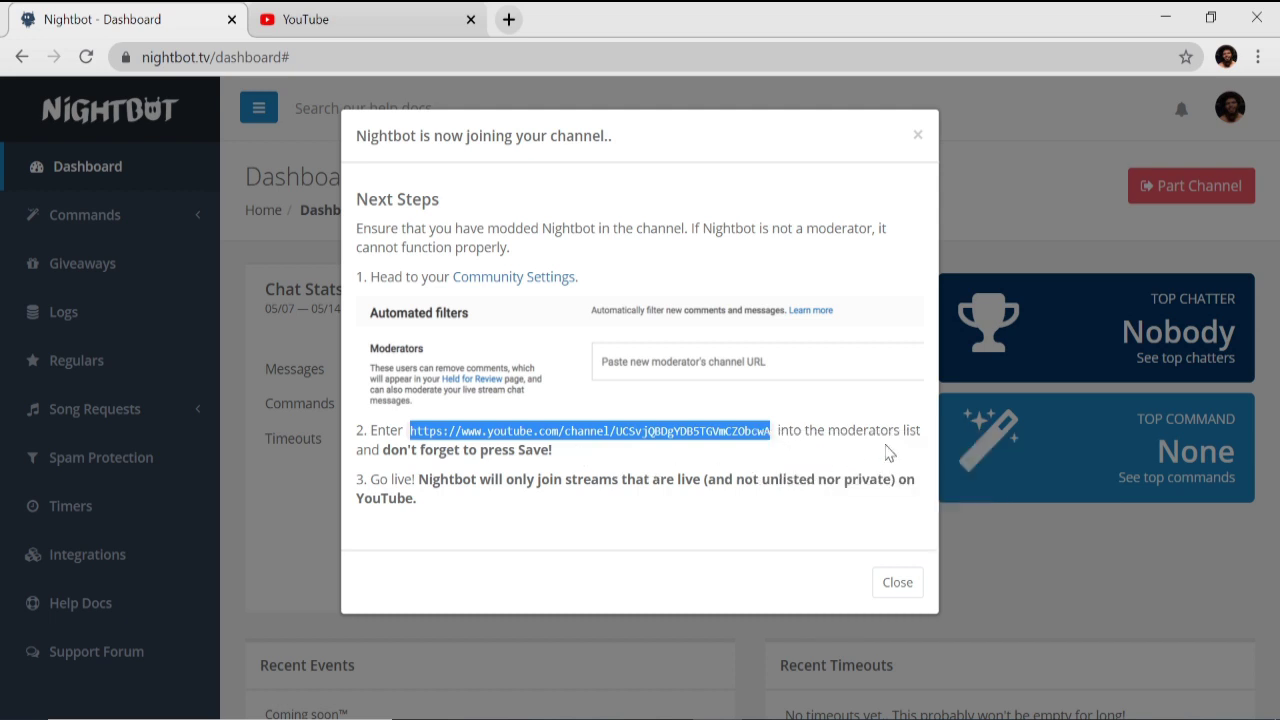
Switch to YouTube, go to YouTube Studio and open the channel's Community settings.
click(305, 19)
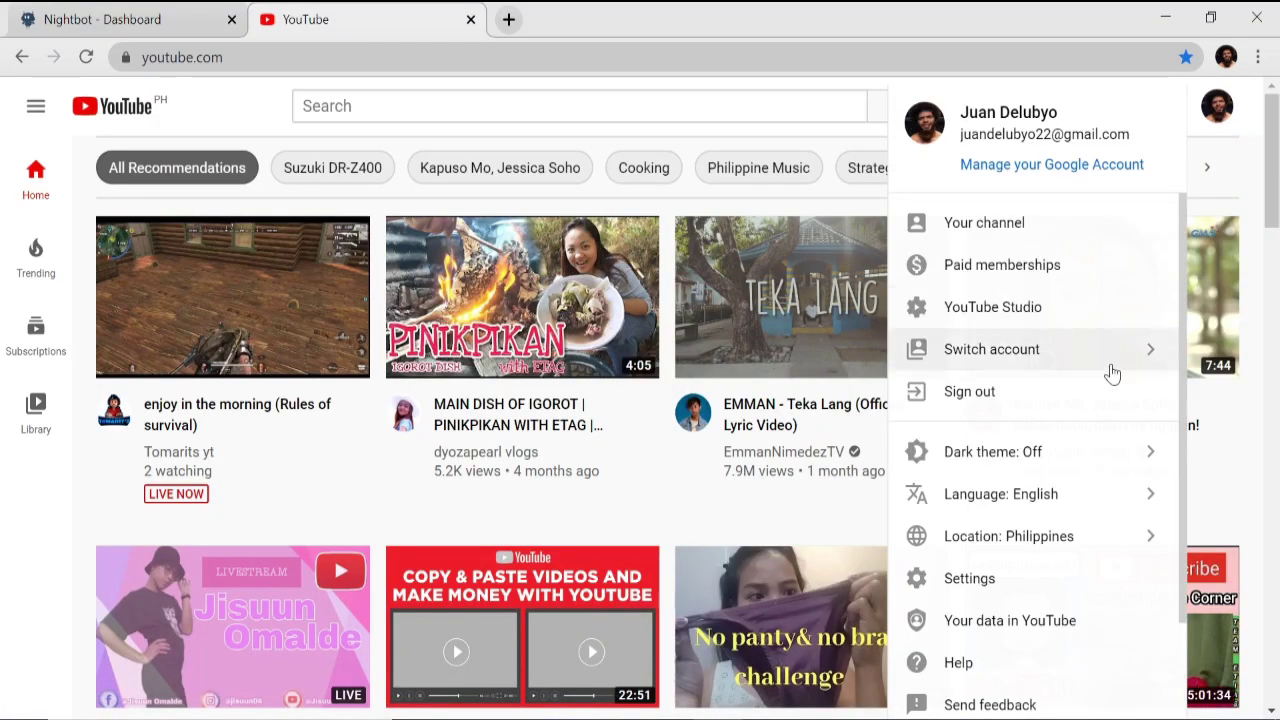
click(1003, 312)
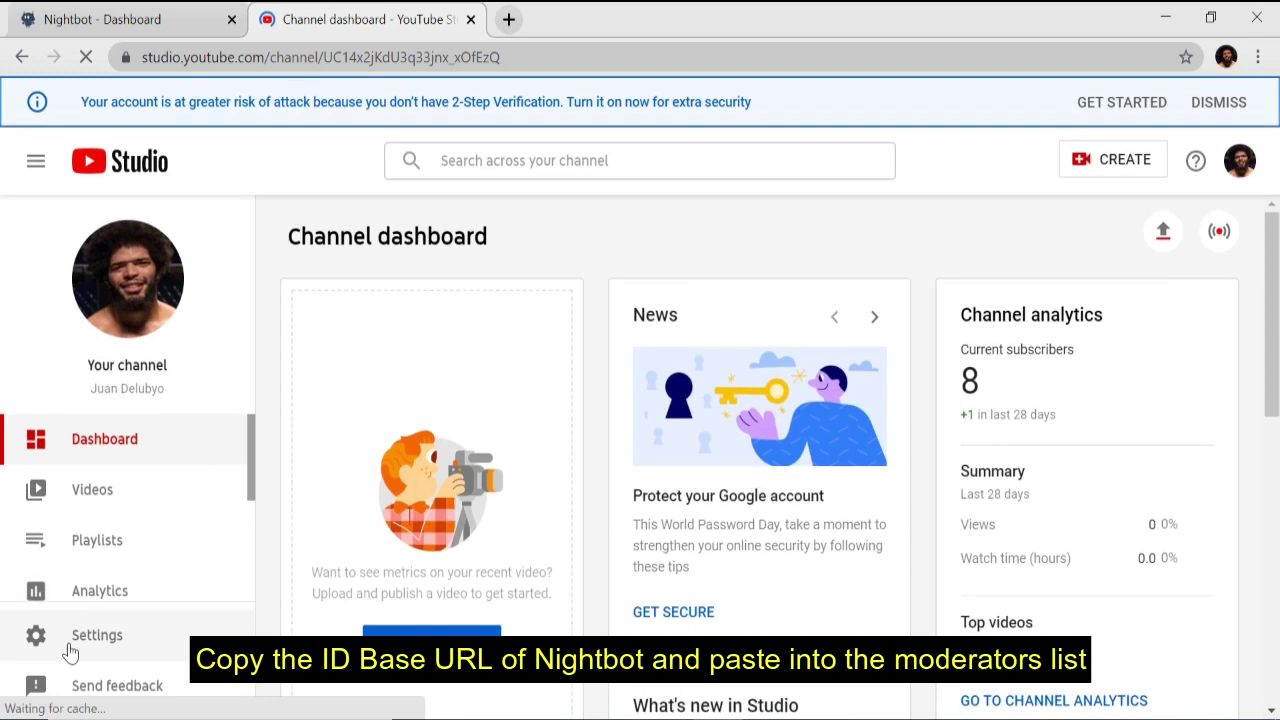
click(102, 640)
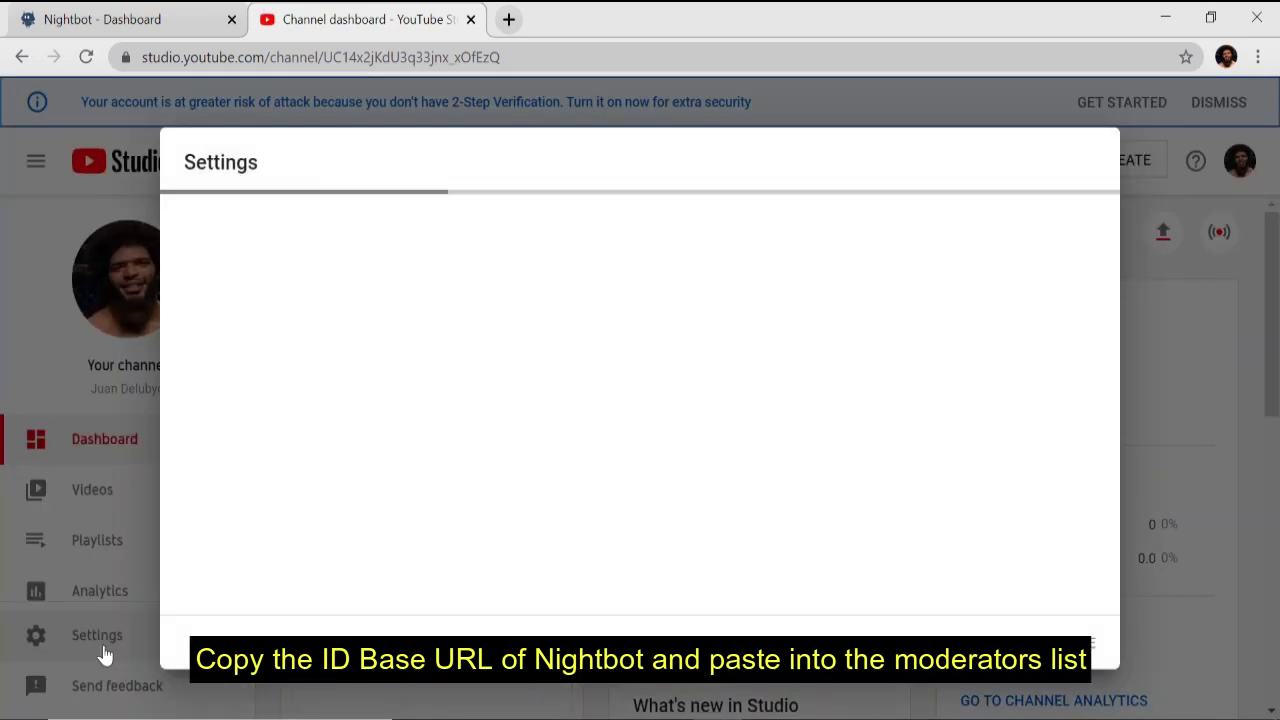
click(240, 444)
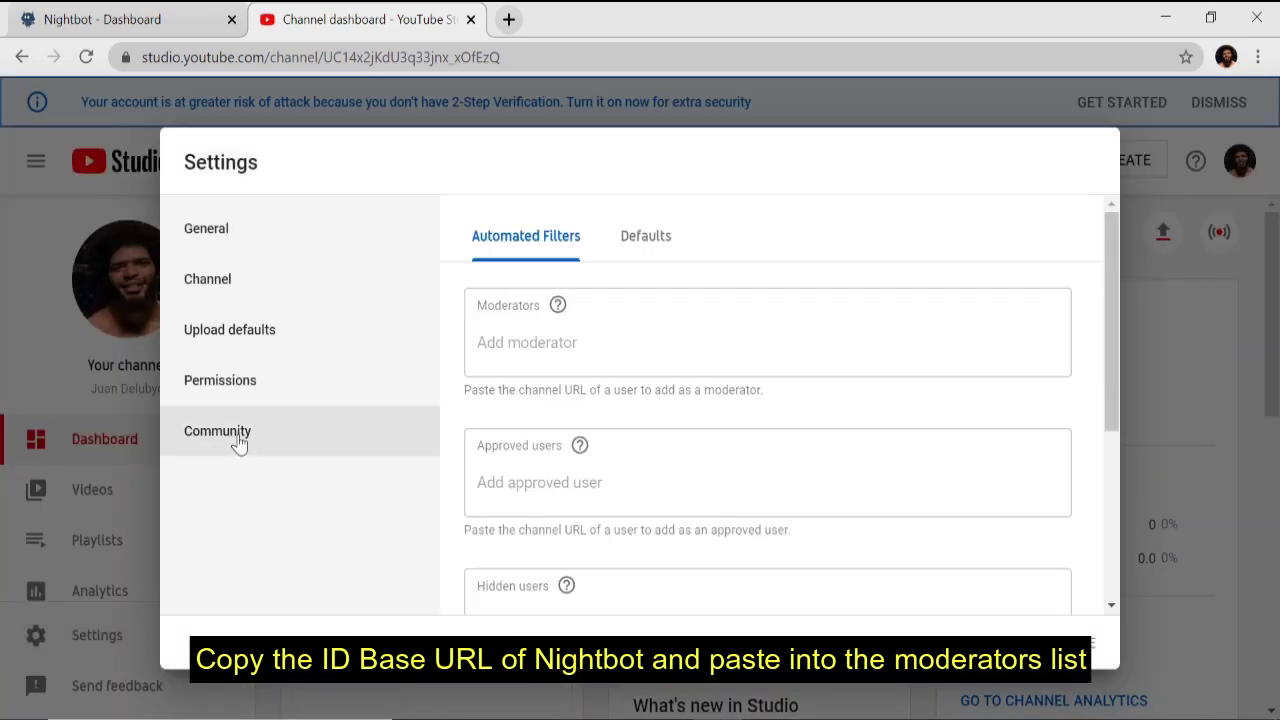
Paste the copied channel URL under Moderators, pick Nightbot as the moderator and save the settings.
click(620, 342)
right_click(623, 340)
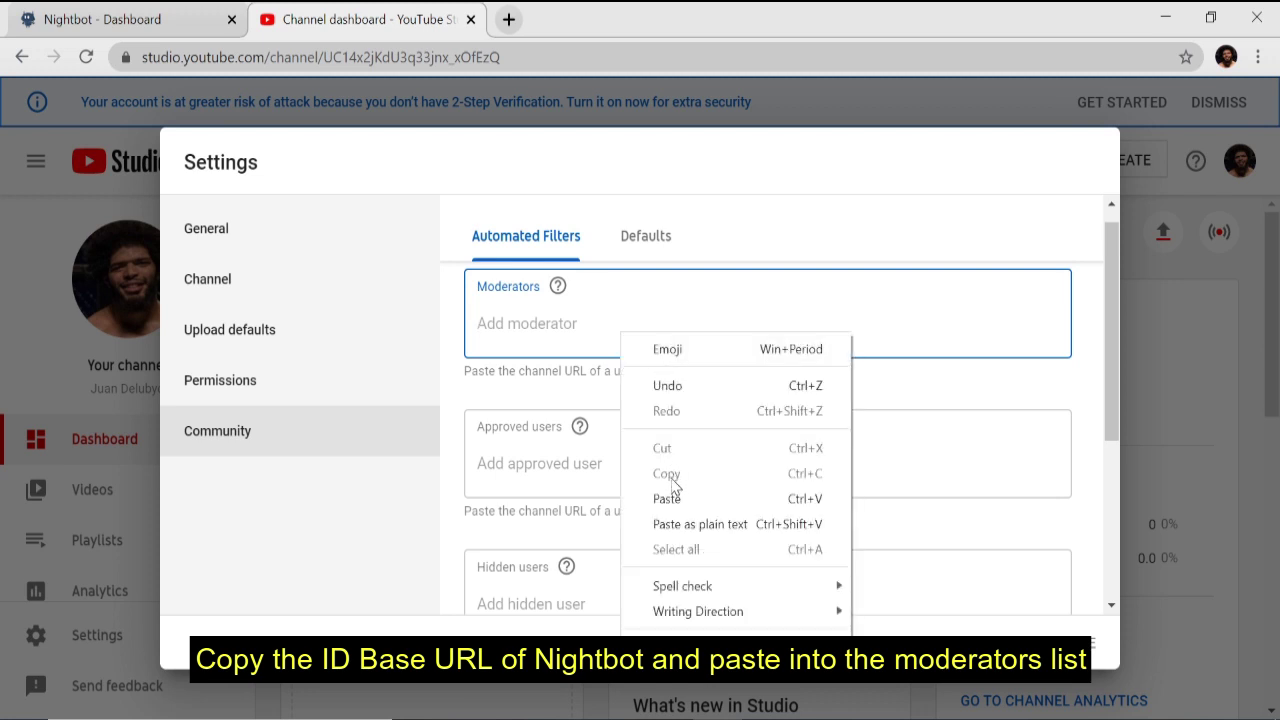
click(668, 498)
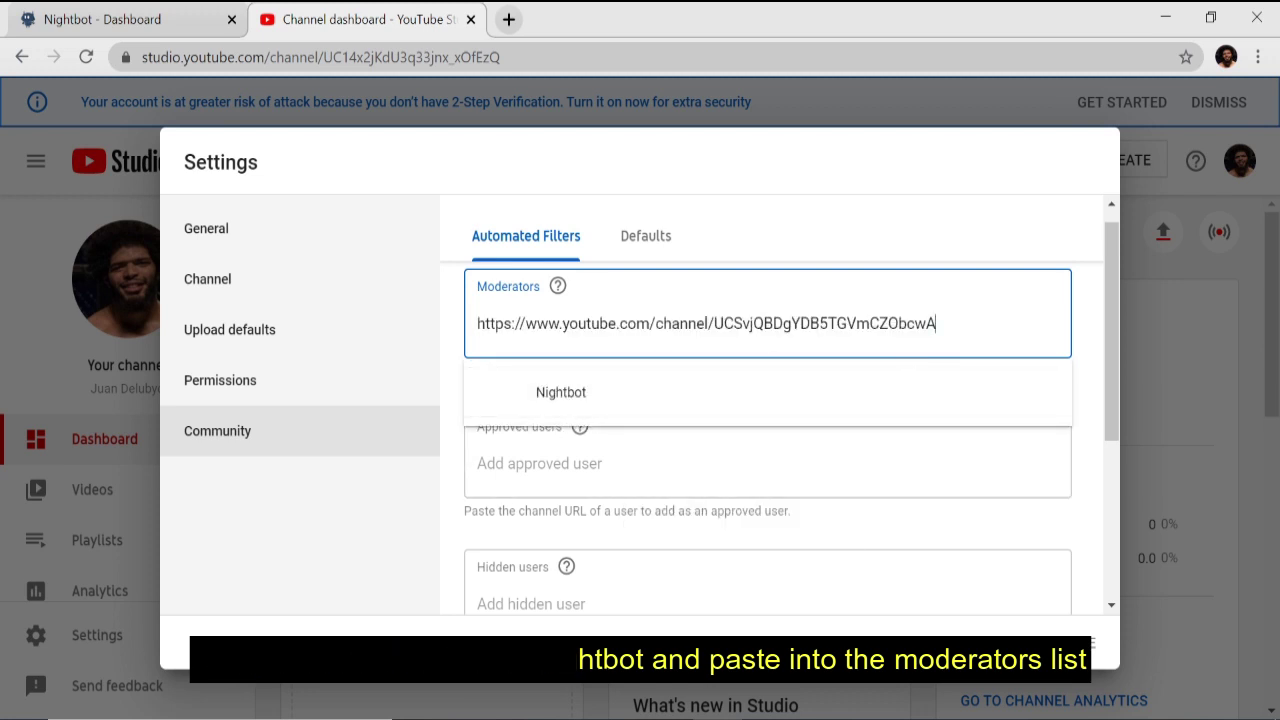
click(582, 400)
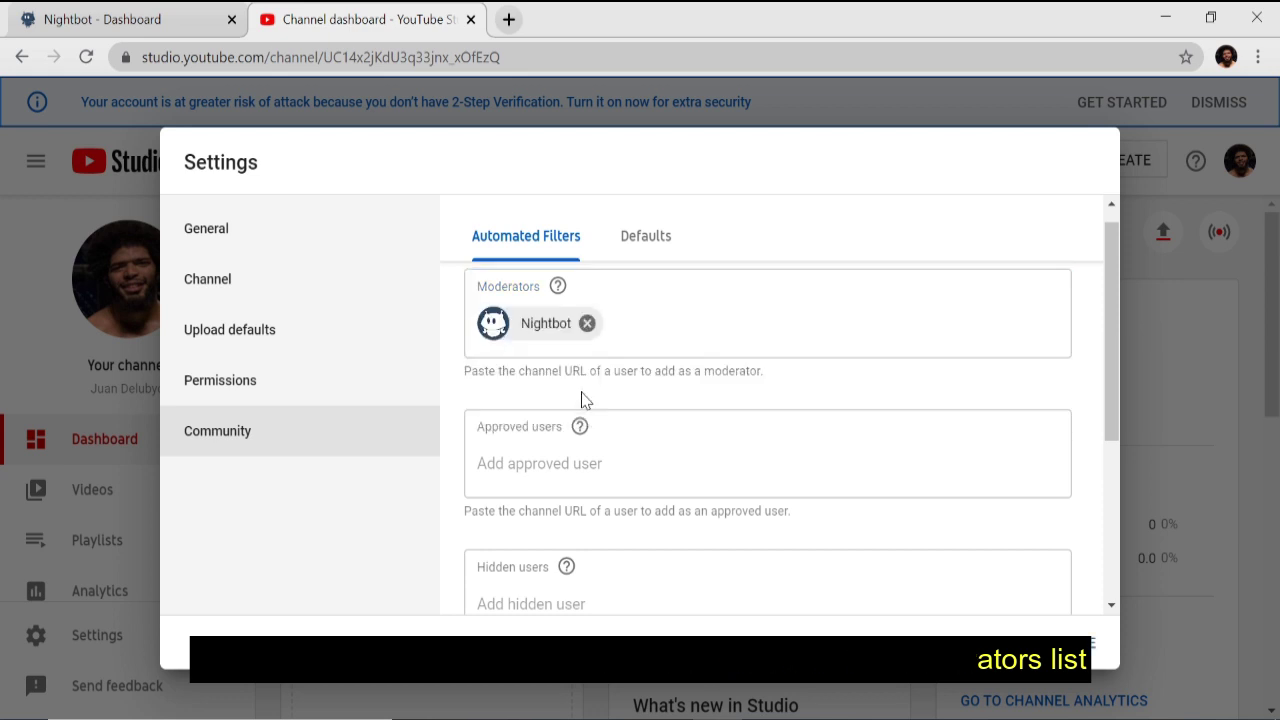
click(620, 323)
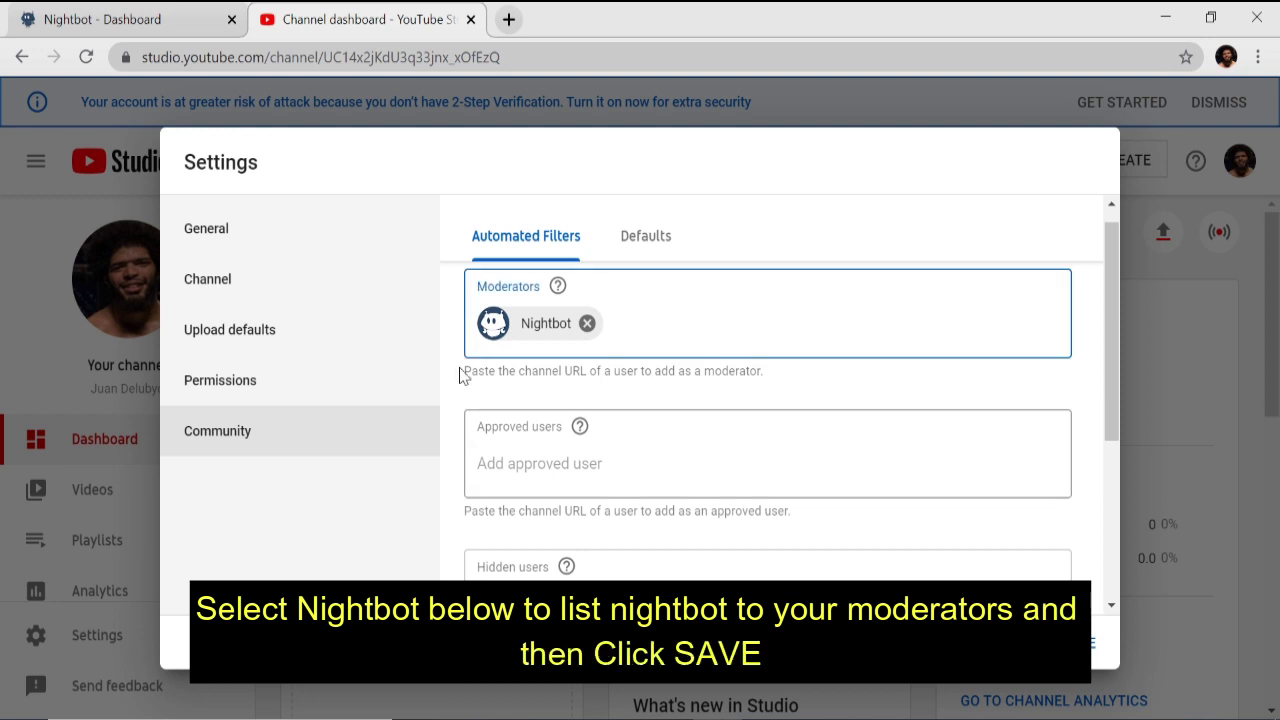
click(1075, 643)
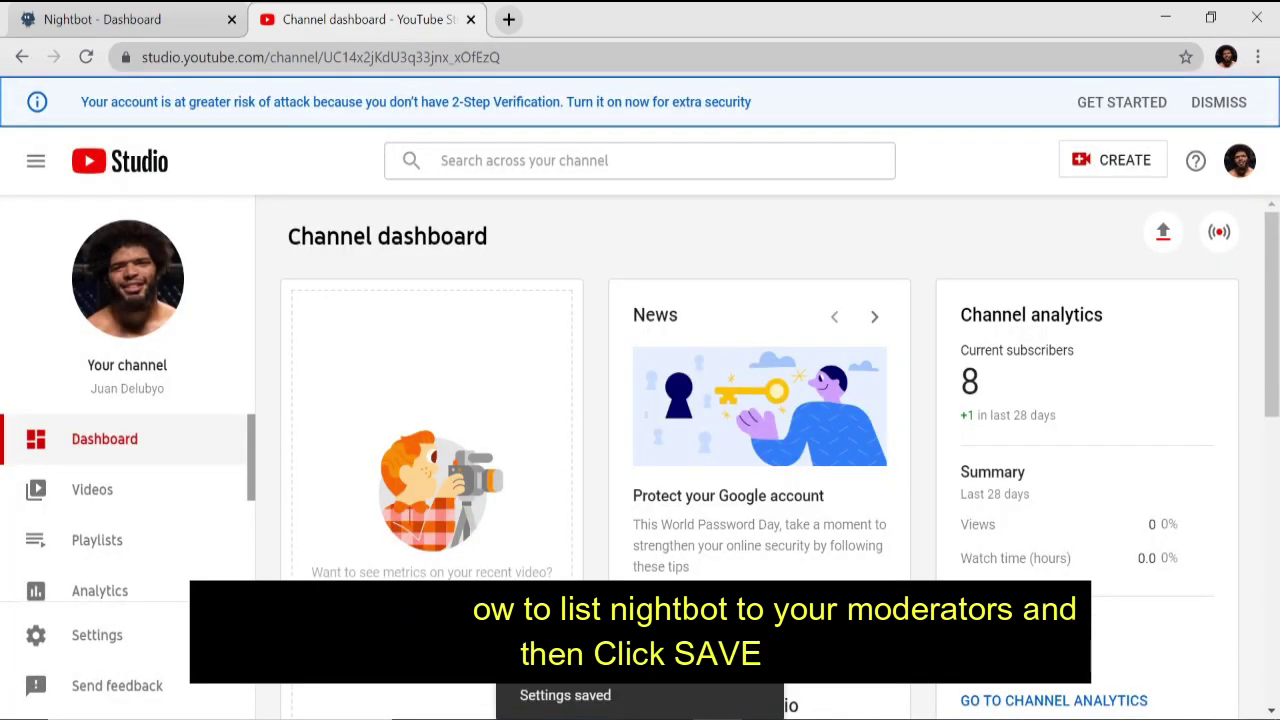
Reopen Community Settings in a new tab from Nightbot's joining instructions and save the moderator settings there.
click(102, 19)
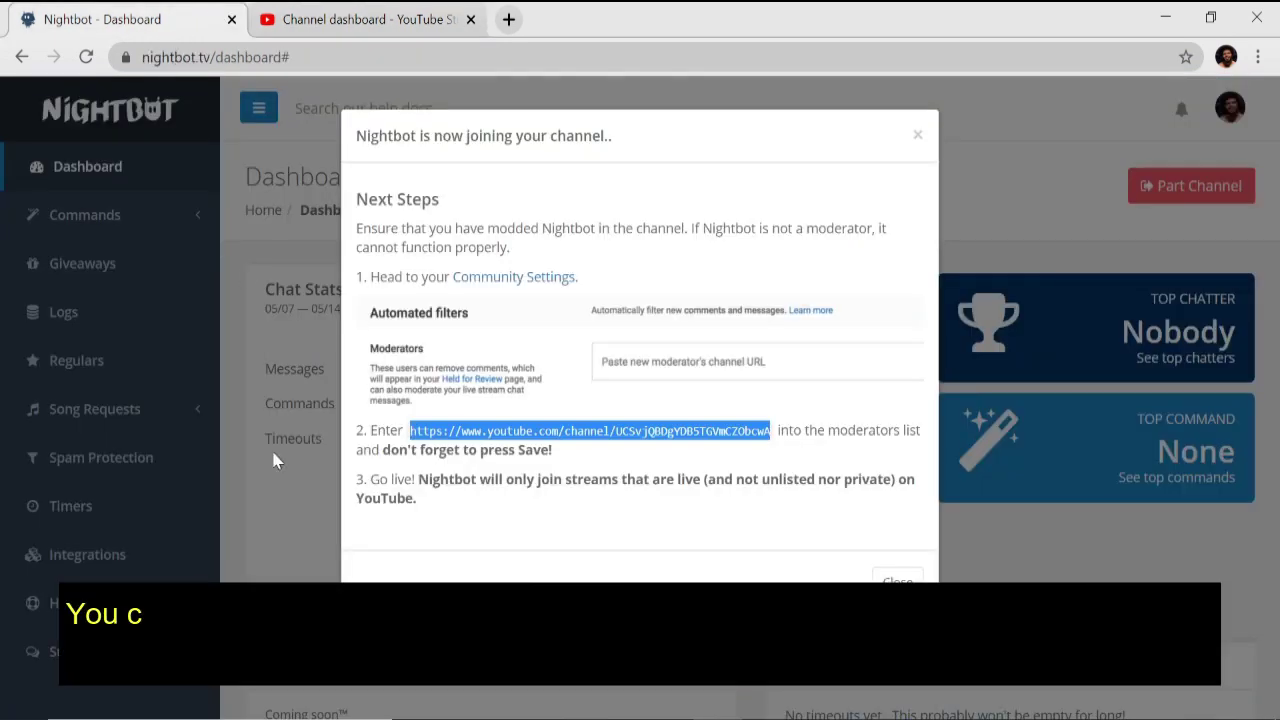
right_click(530, 277)
click(570, 293)
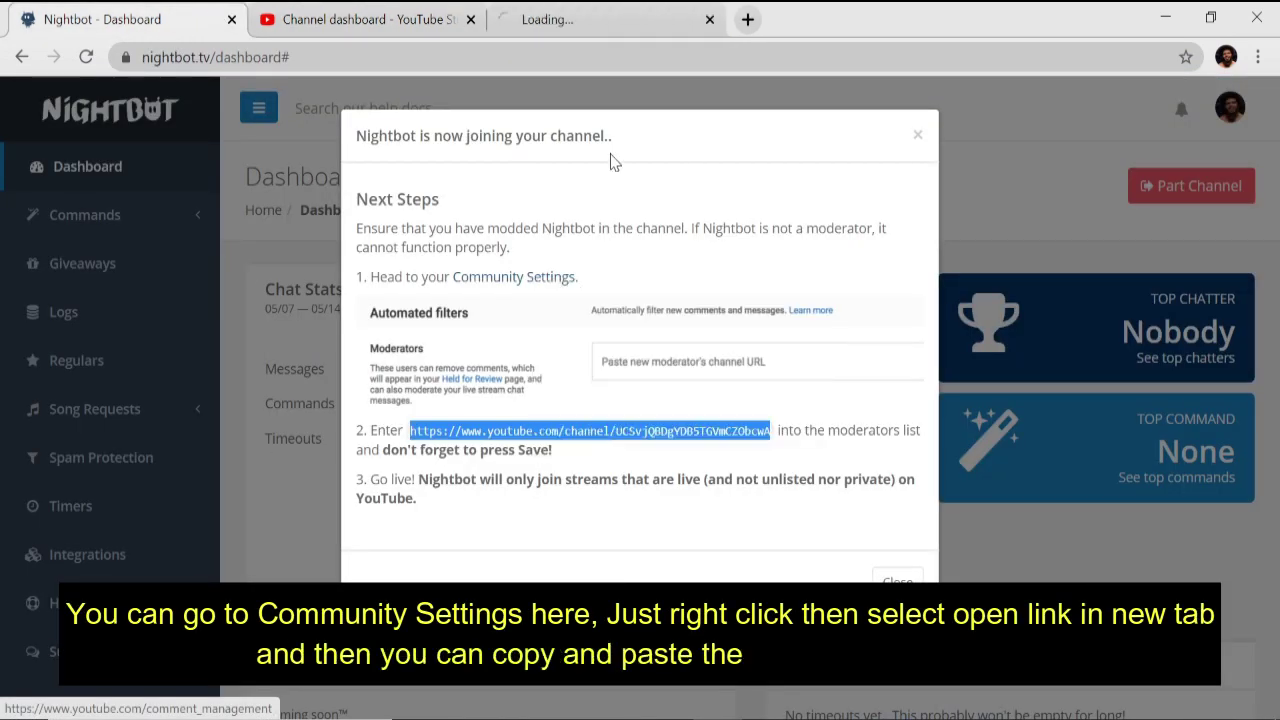
key(ctrl+Tab)
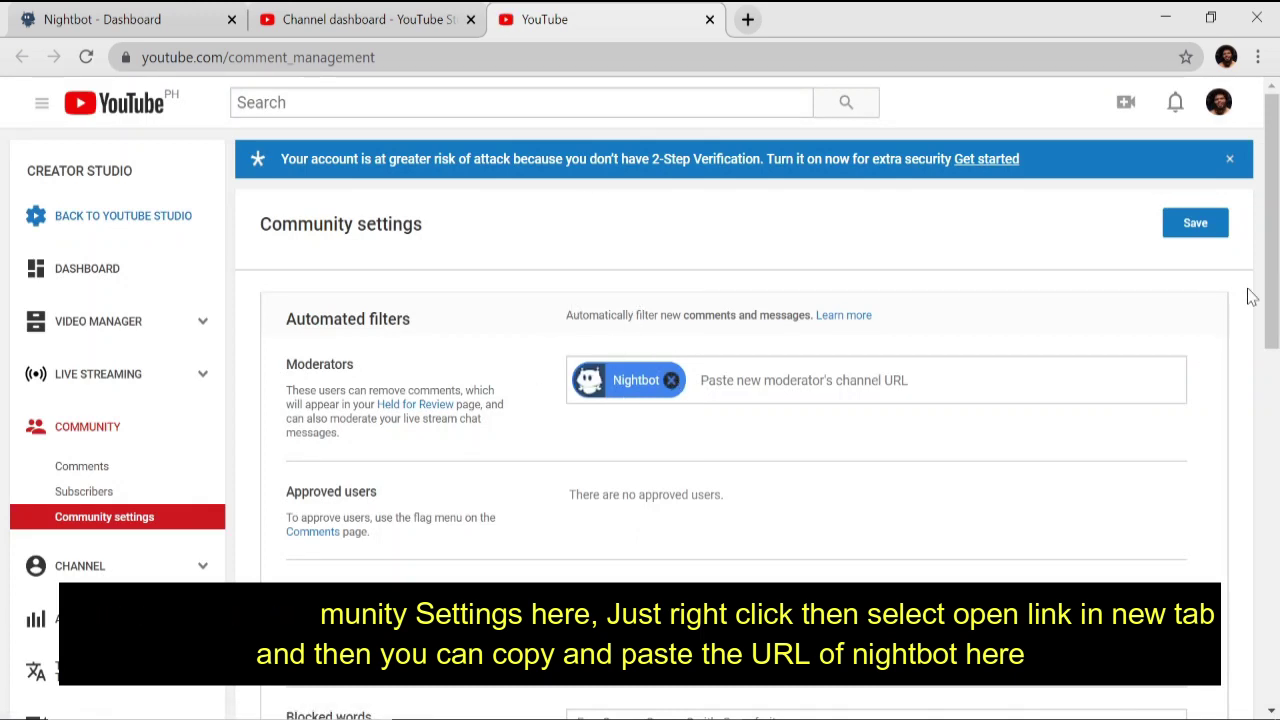
click(1192, 224)
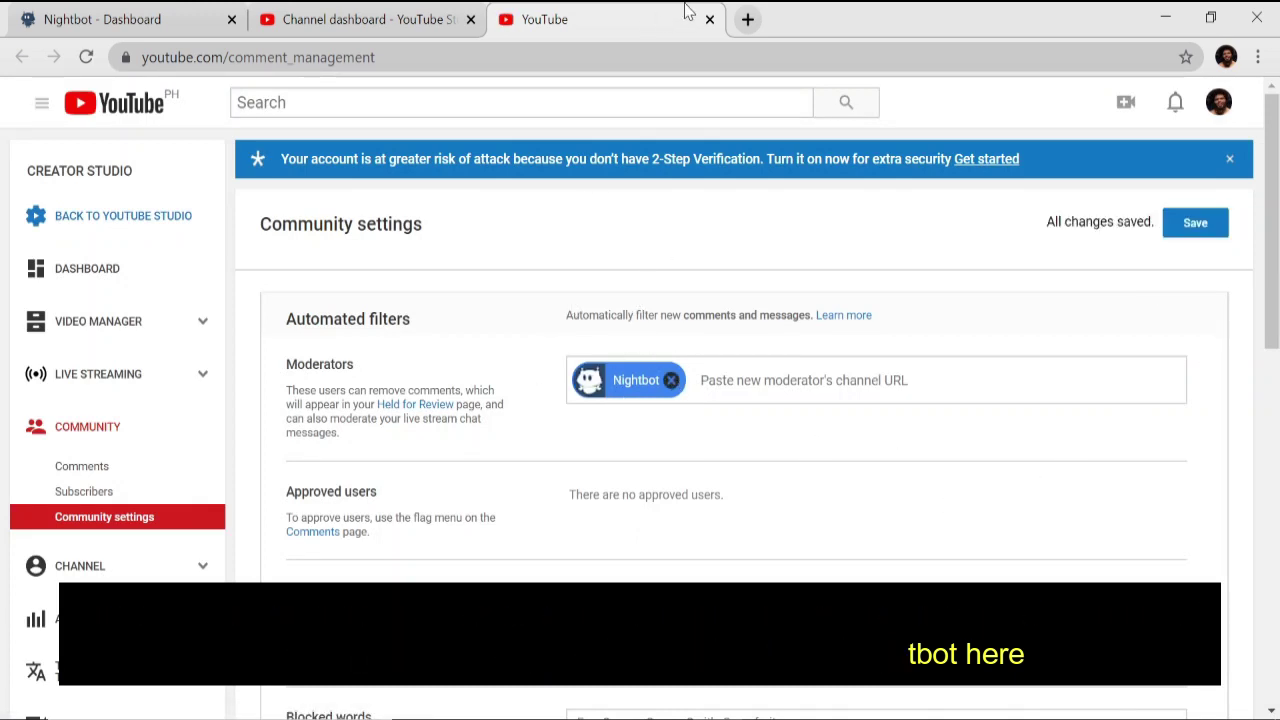
Close the Community settings and YouTube Studio pages, and dismiss Nightbot's joining instructions.
click(710, 19)
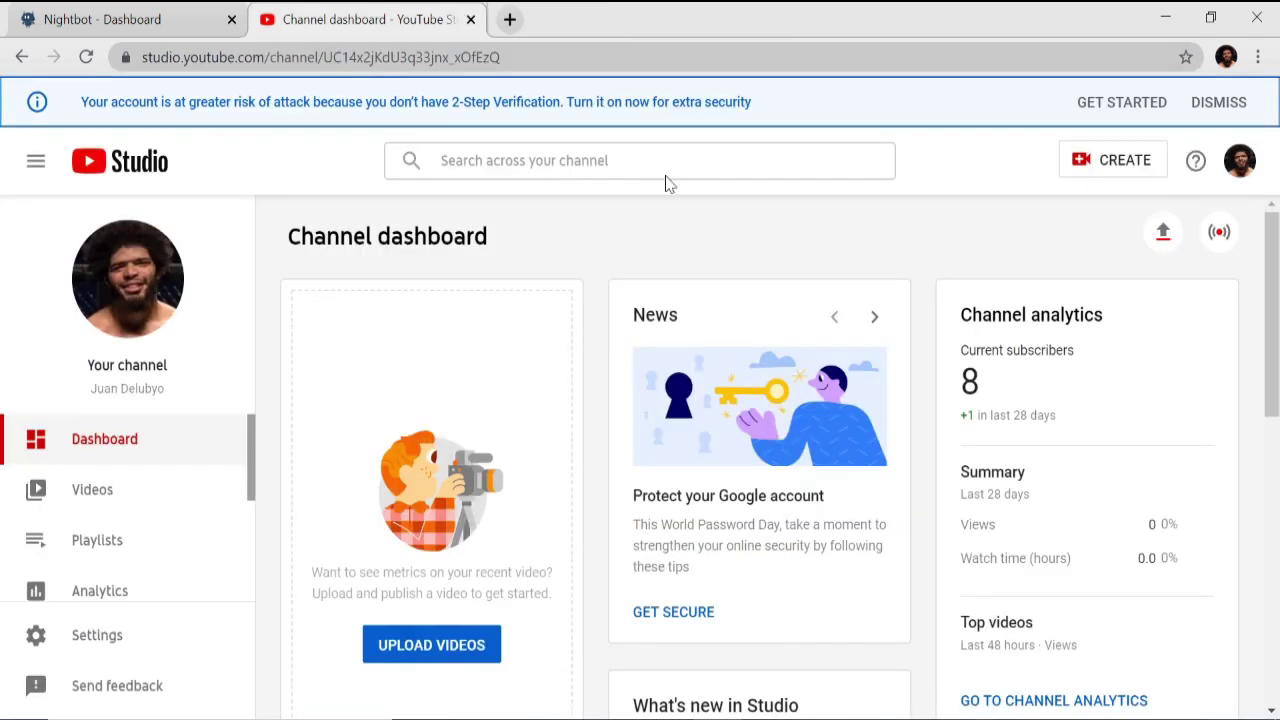
click(471, 20)
click(903, 586)
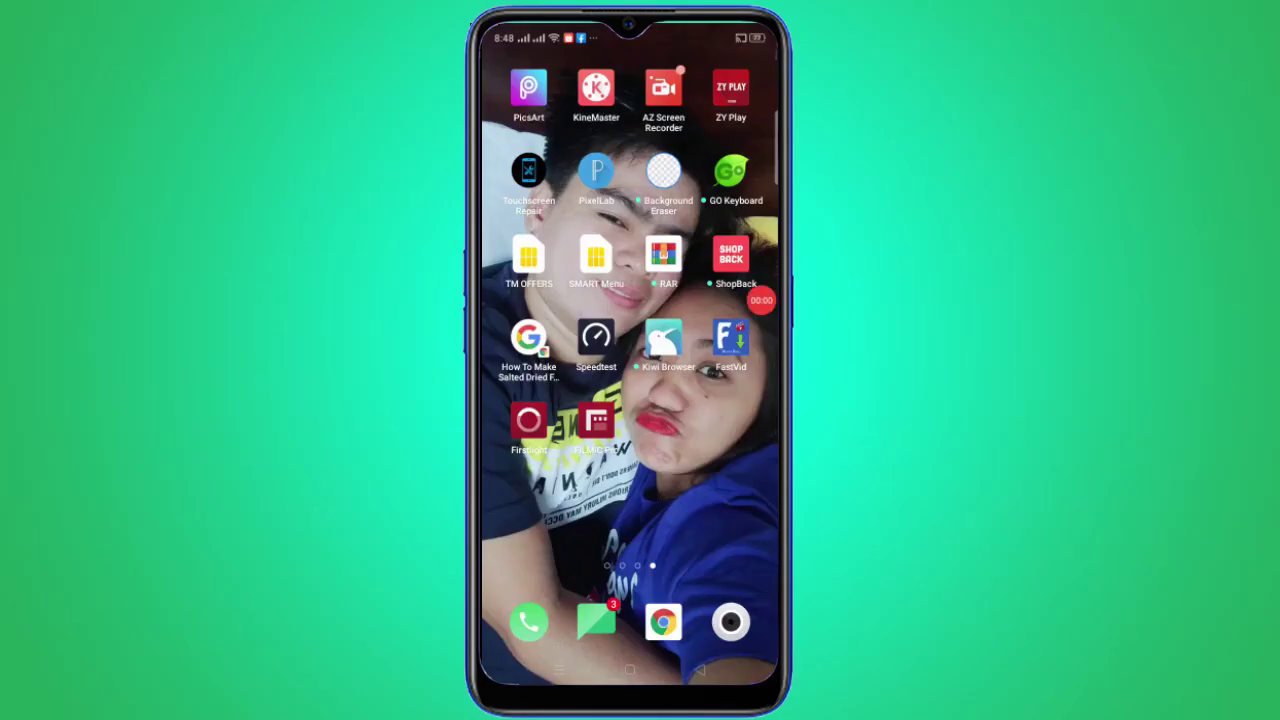
Switch to Chrome on the phone, open the Nightbot site and sign up with the YouTube account, allowing the requested access.
click(663, 622)
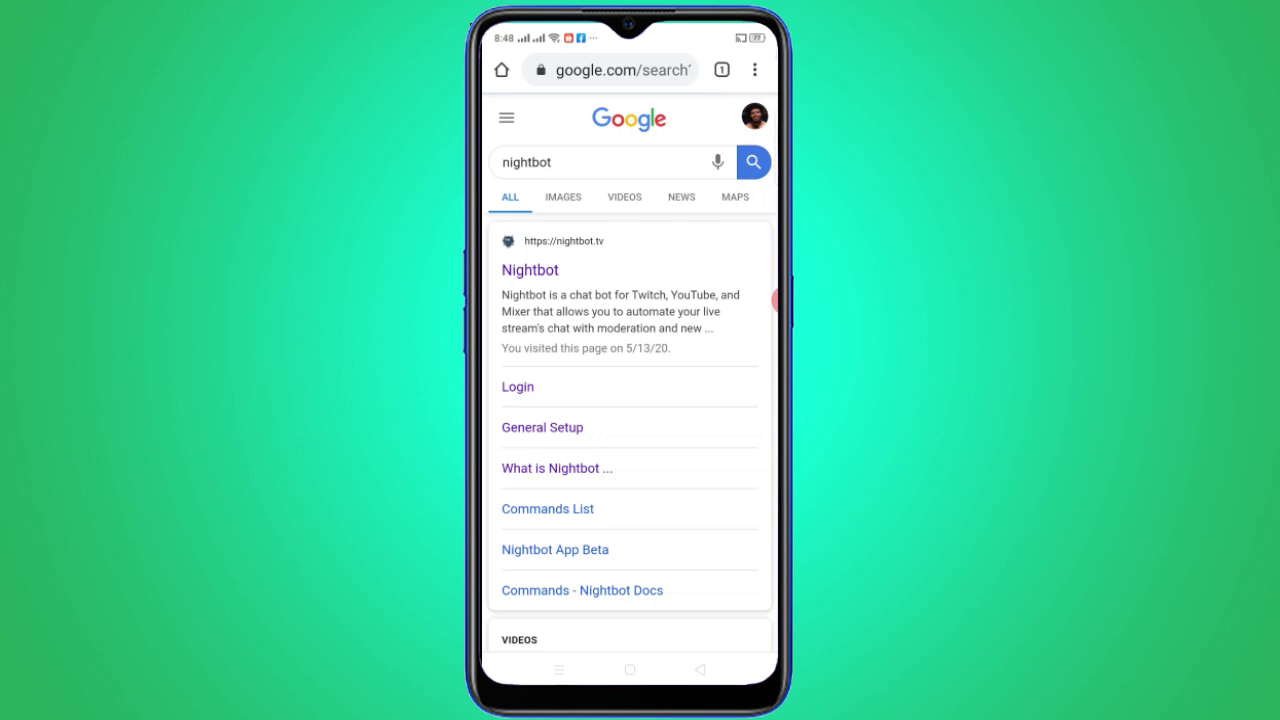
click(530, 262)
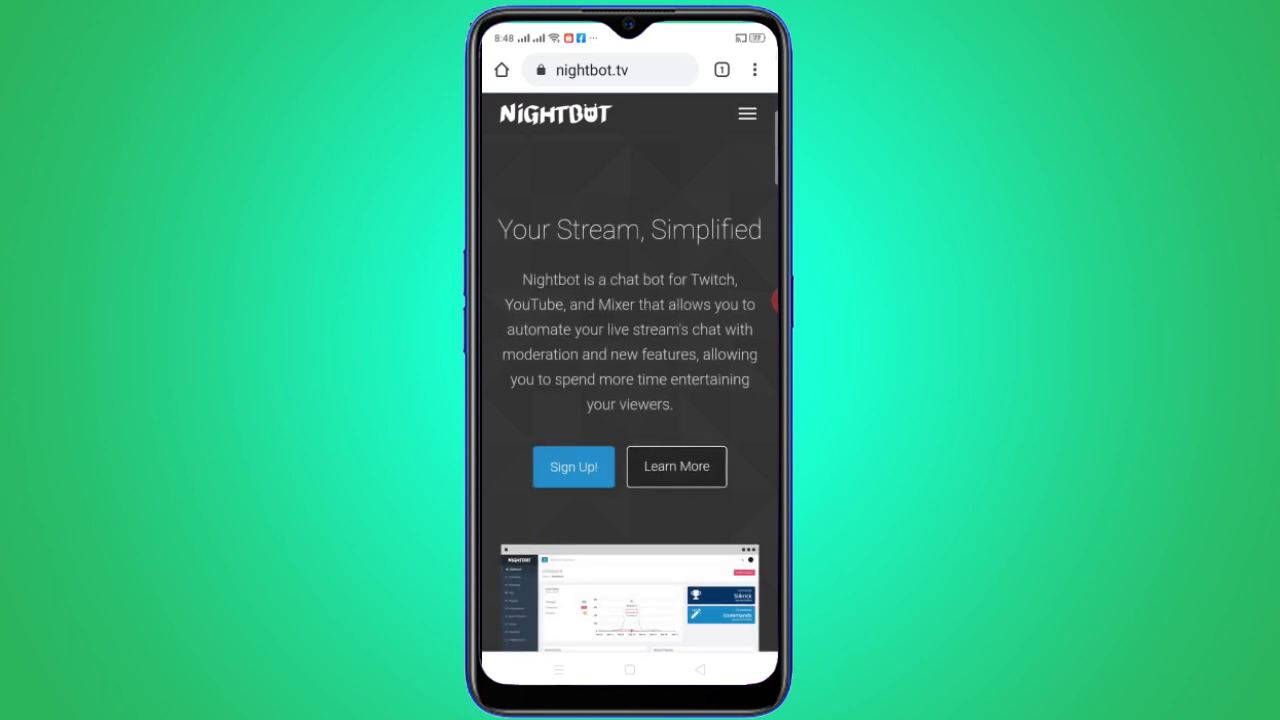
click(573, 466)
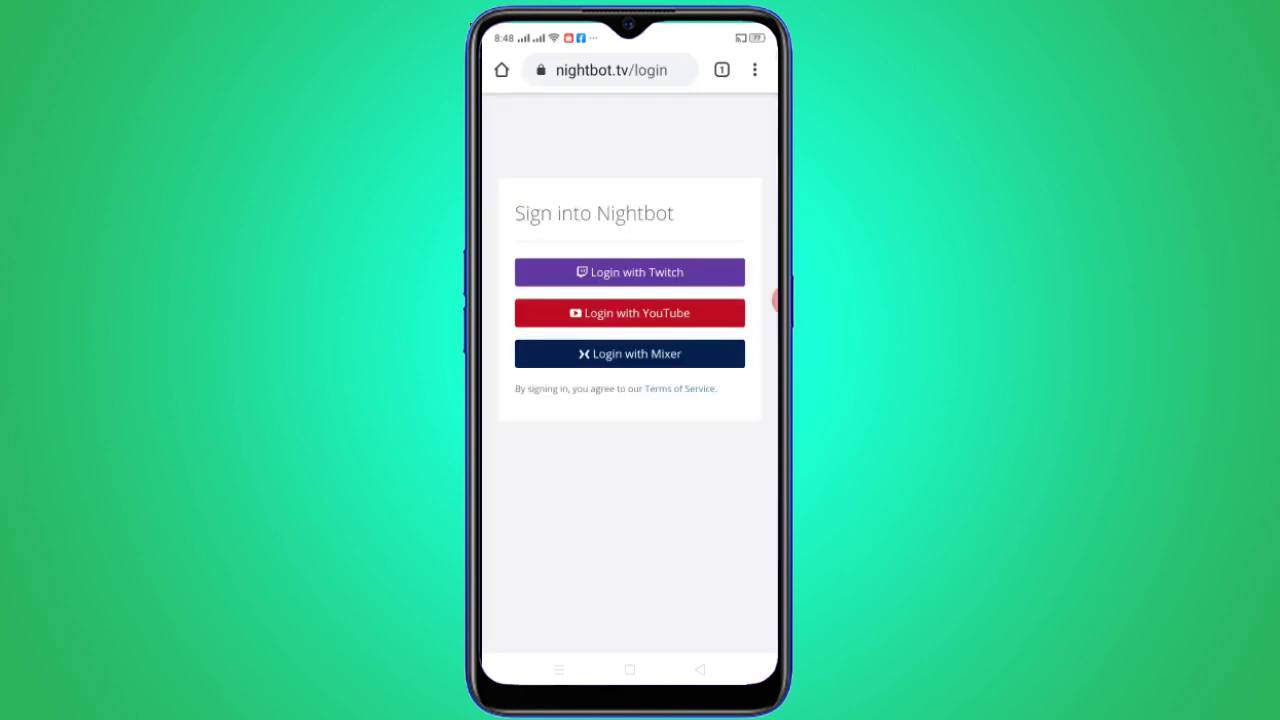
click(629, 313)
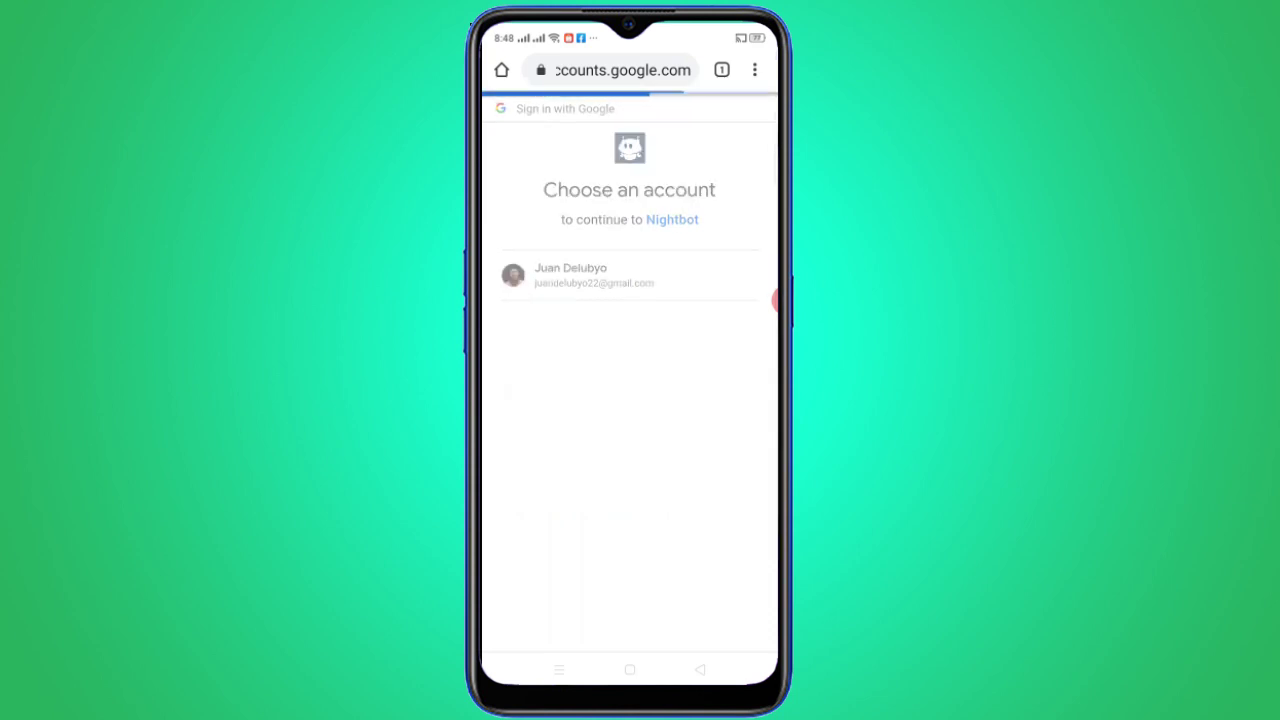
scroll(630, 400, down, 2)
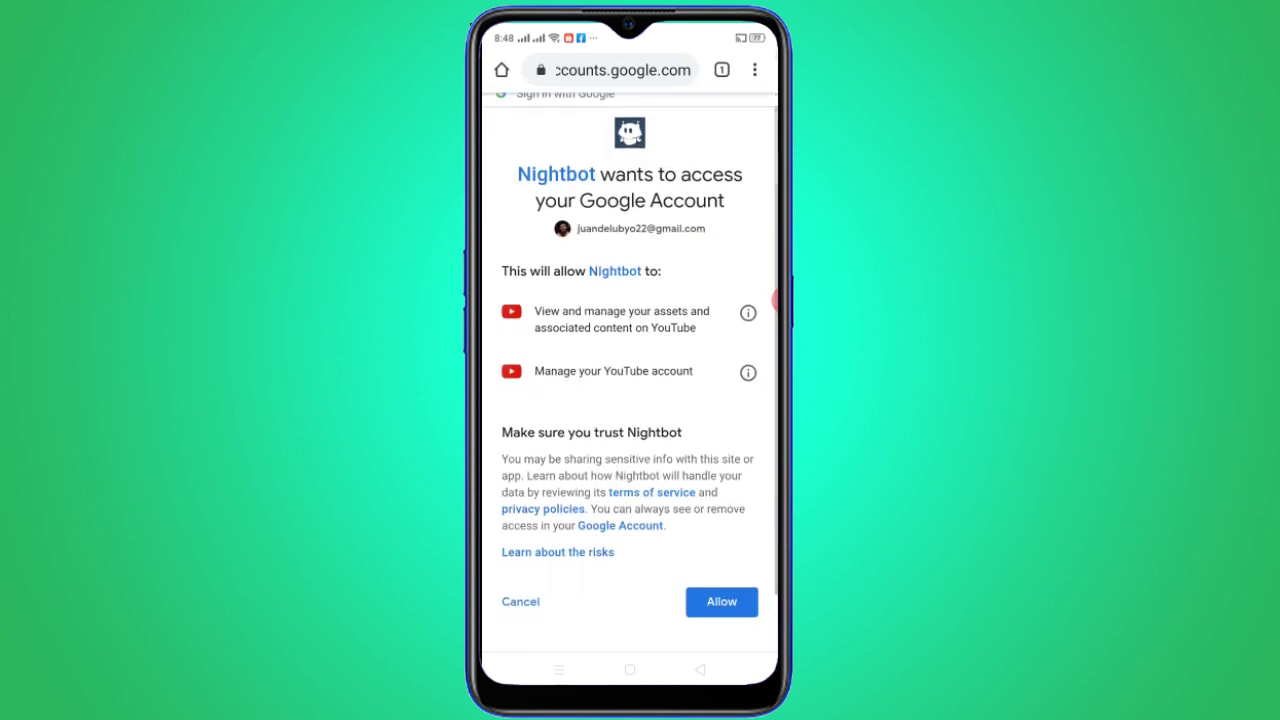
click(721, 540)
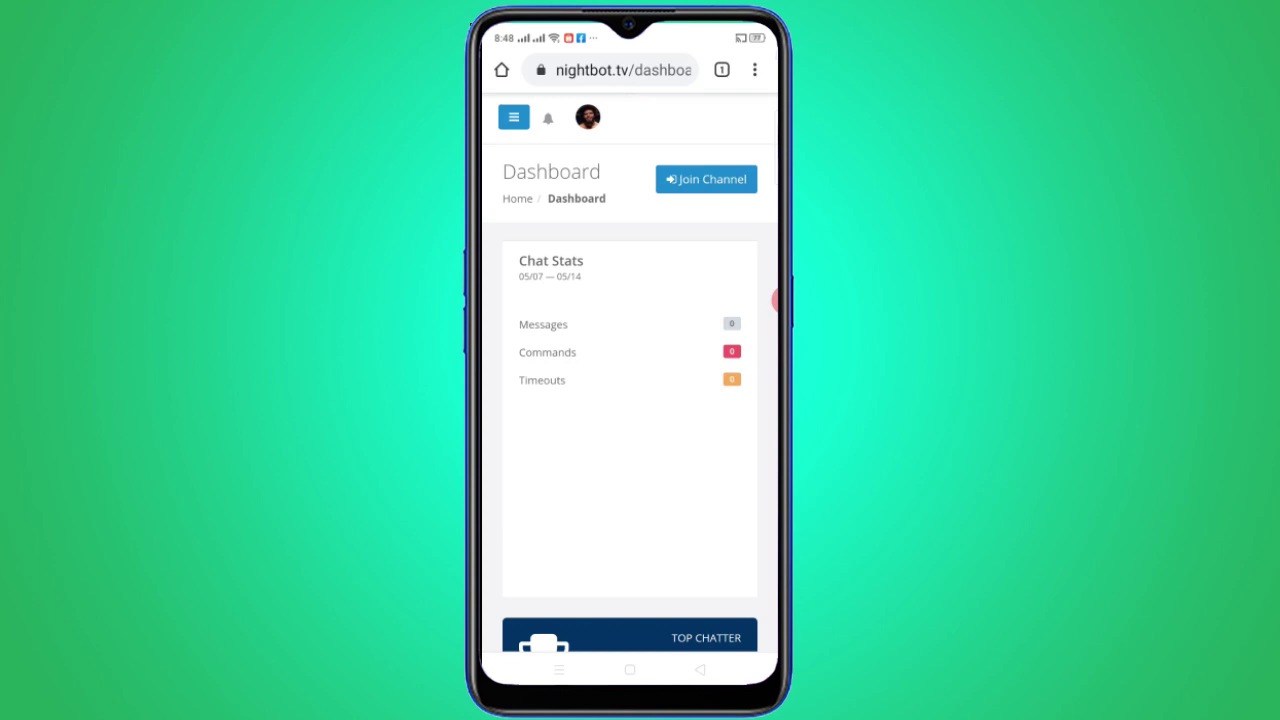
Look through the mobile Nightbot dashboard and have Nightbot join the channel from the phone.
scroll(630, 400, down, 5)
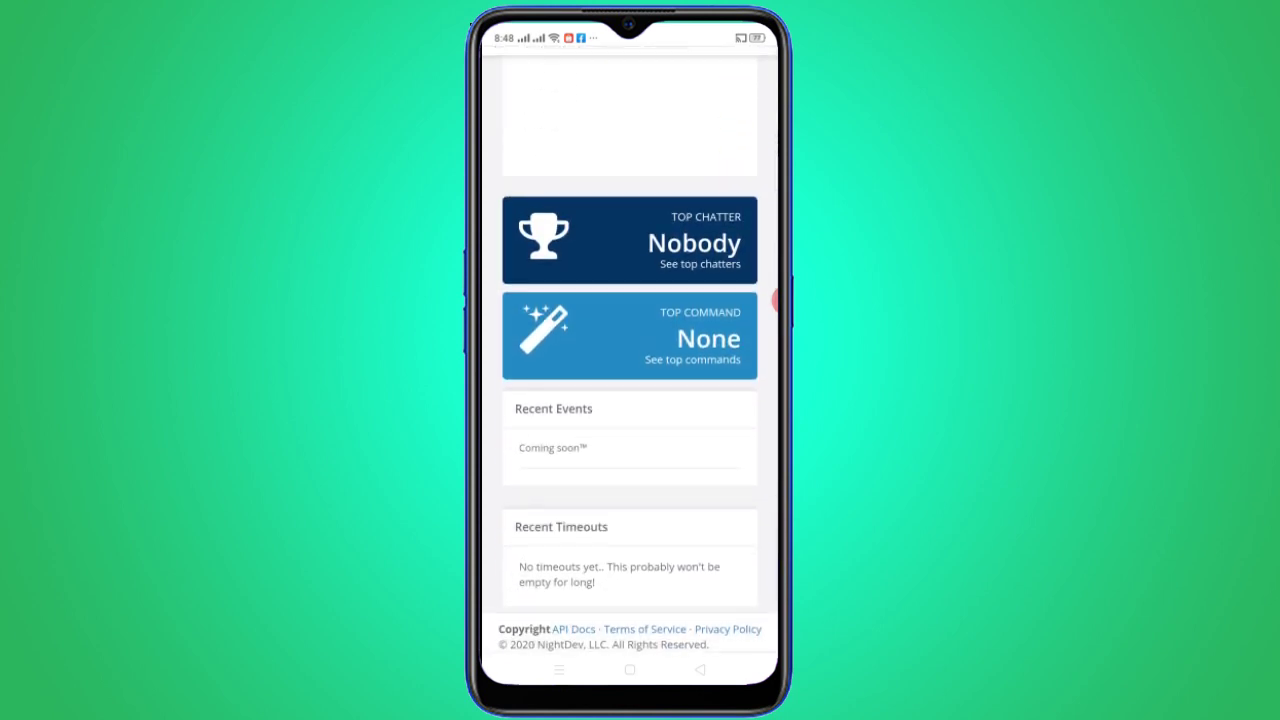
scroll(630, 350, up, 5)
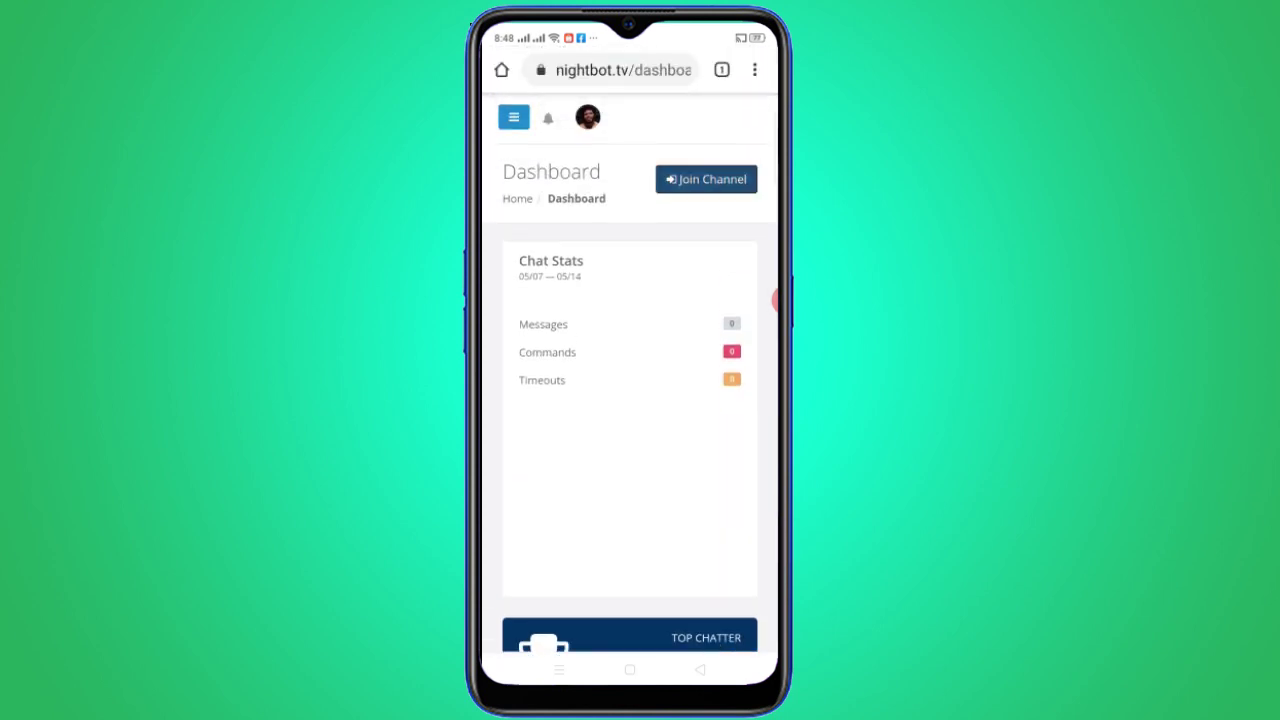
click(706, 179)
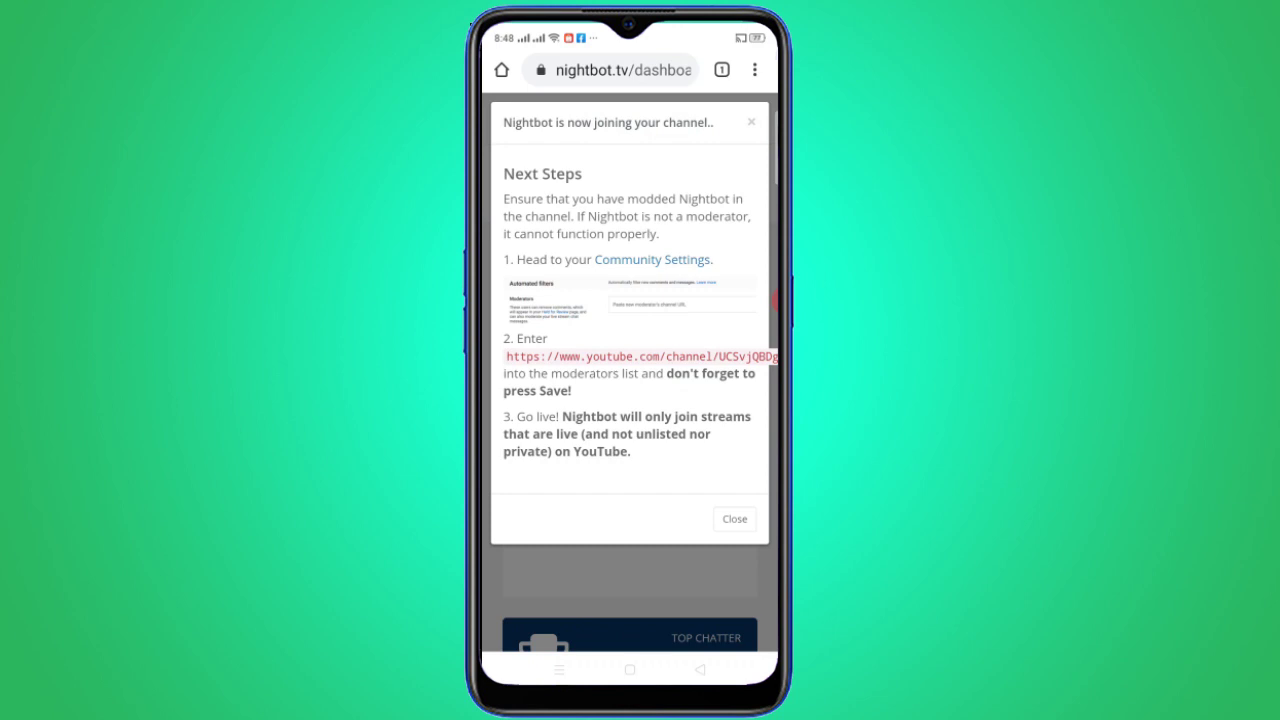
click(548, 356)
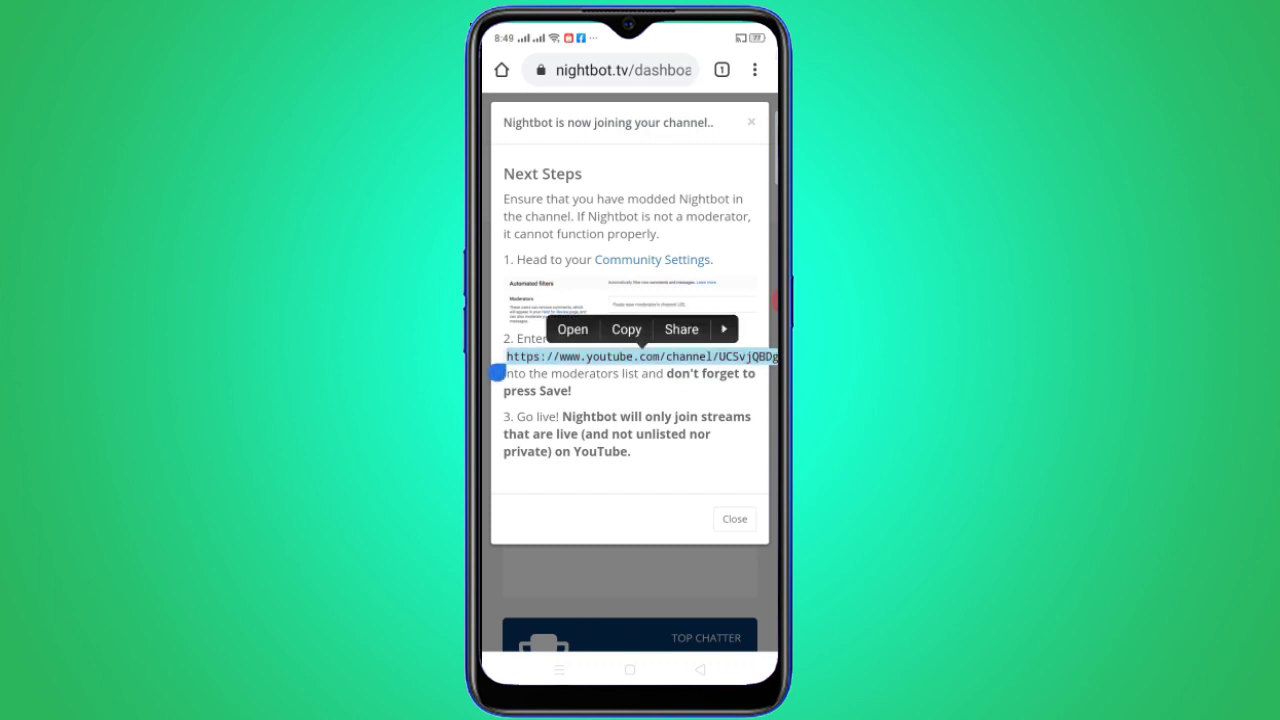
click(626, 329)
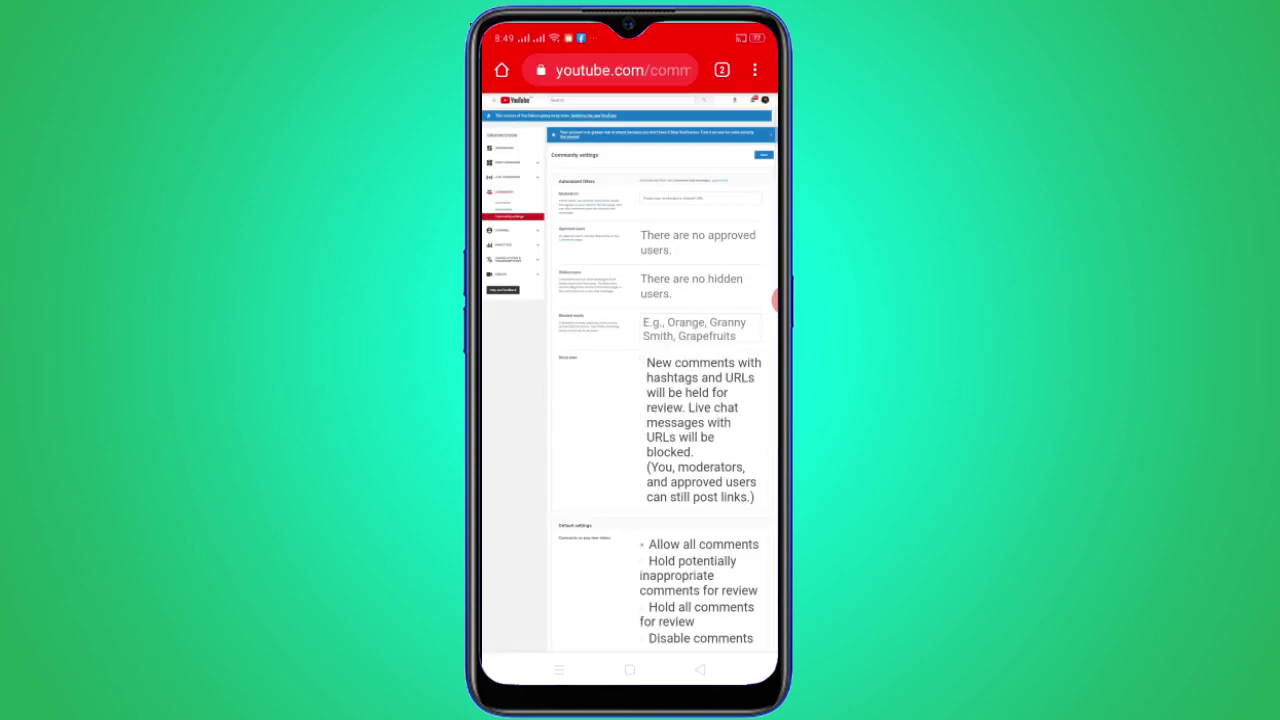
Close the YouTube page on the phone and reopen Community Settings from Nightbot's joining instructions.
click(721, 69)
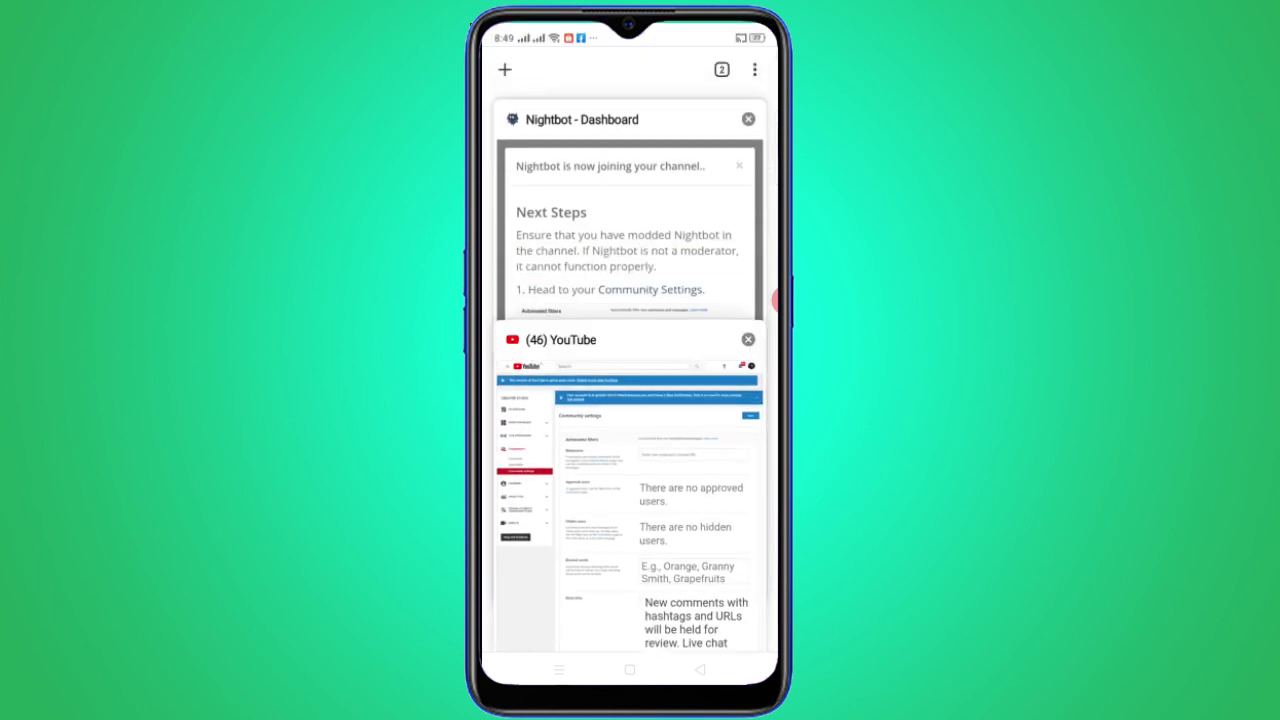
click(748, 339)
click(629, 230)
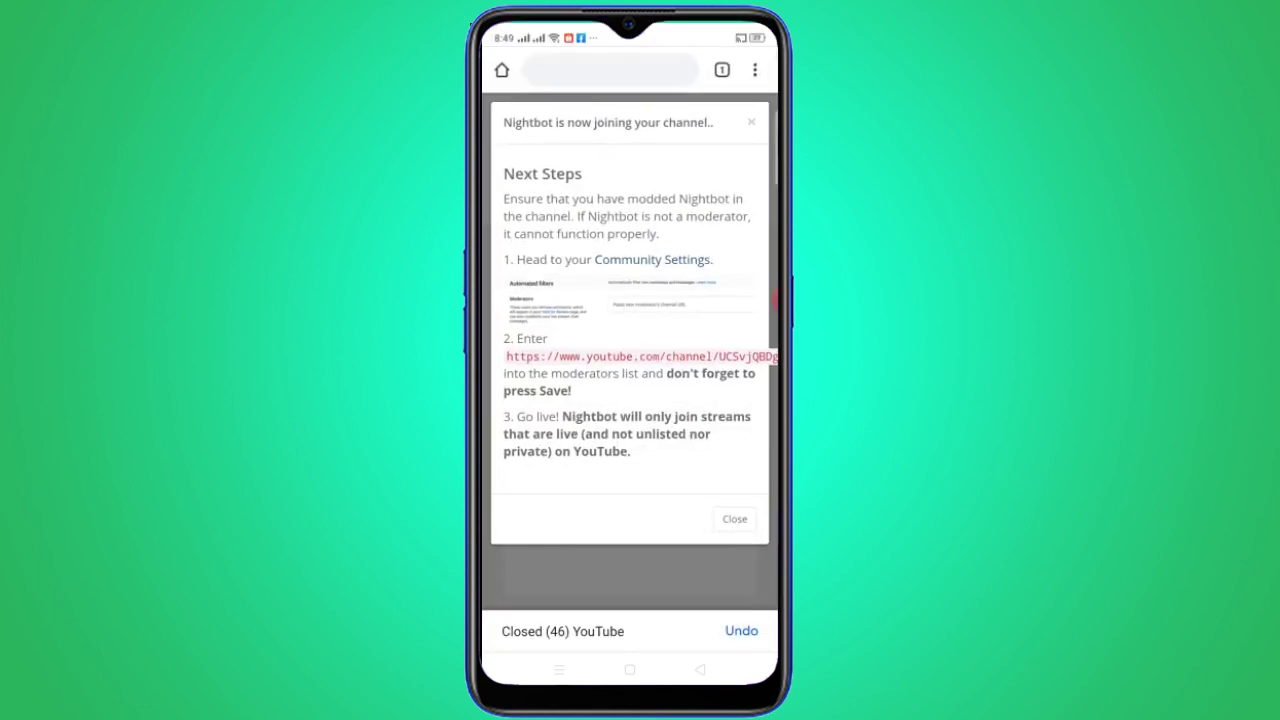
click(652, 259)
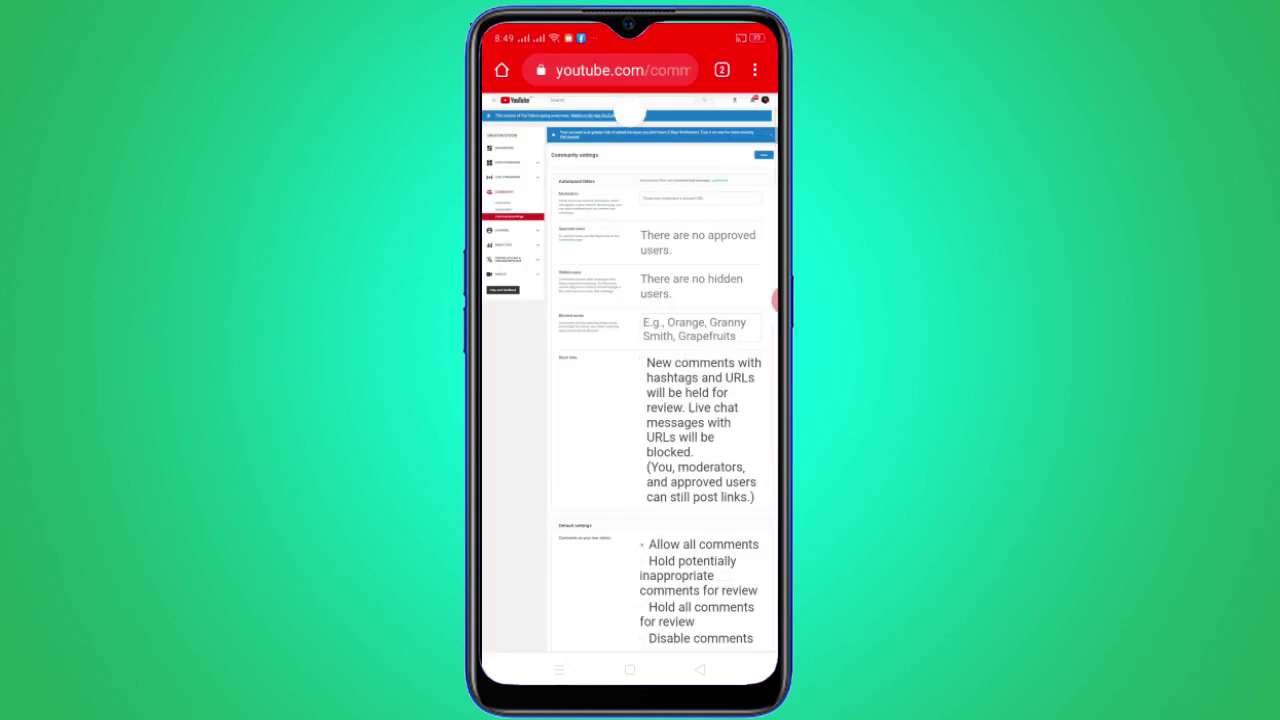
Paste the copied channel URL into the Moderators field of the Community settings and add the suggested Nightbot account.
scroll(630, 372, up, 3)
scroll(630, 372, left, 3)
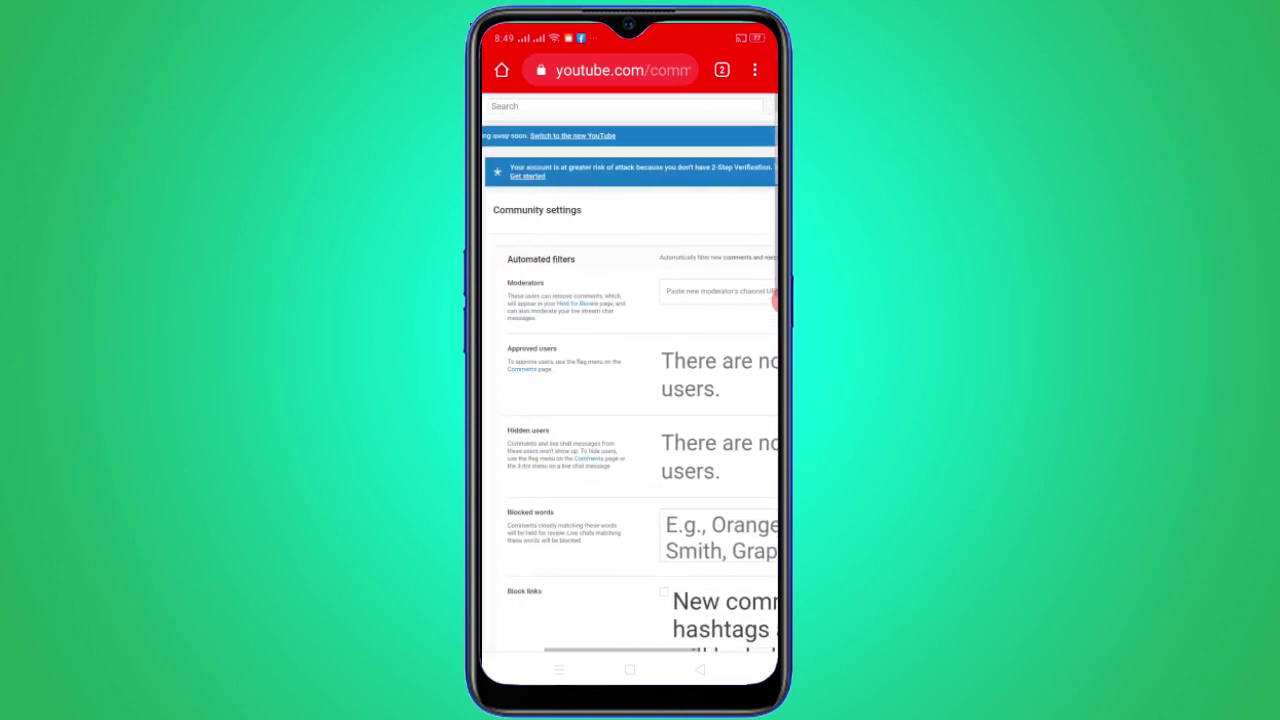
scroll(630, 372, left, 2)
scroll(630, 372, right, 3)
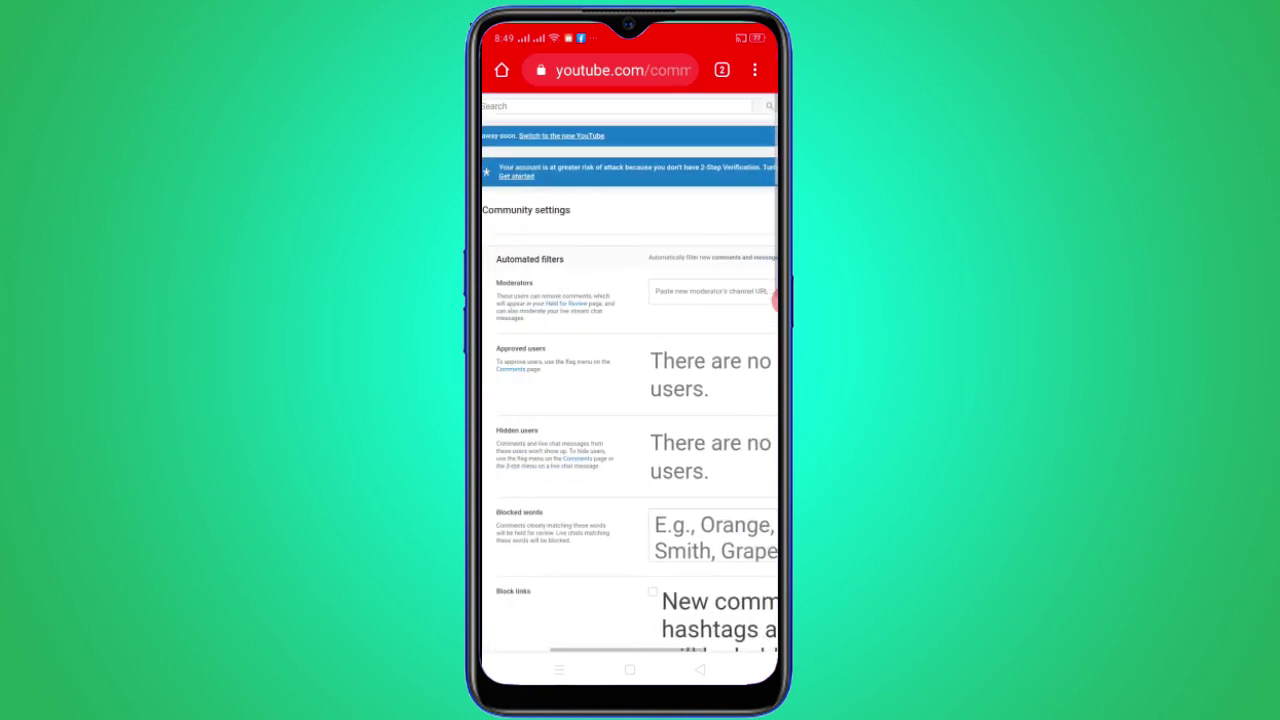
scroll(630, 372, left, 2)
scroll(630, 372, right, 3)
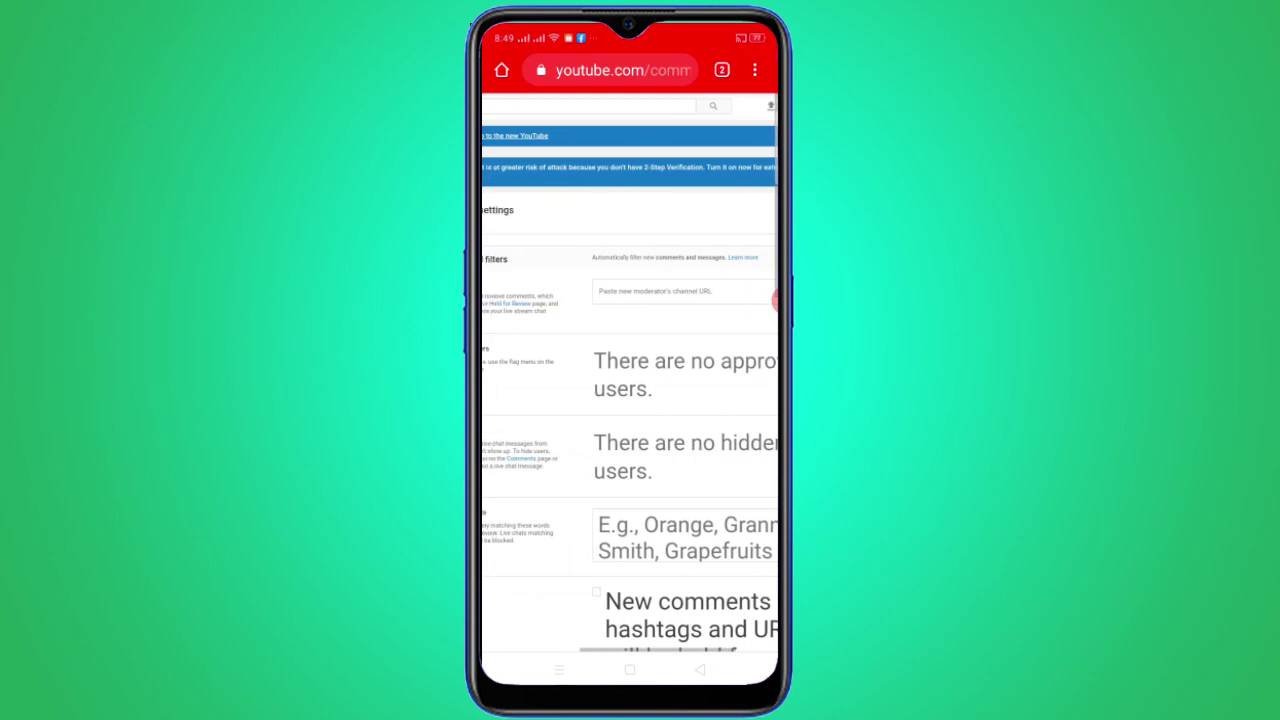
click(586, 306)
click(586, 260)
scroll(630, 380, down, 5)
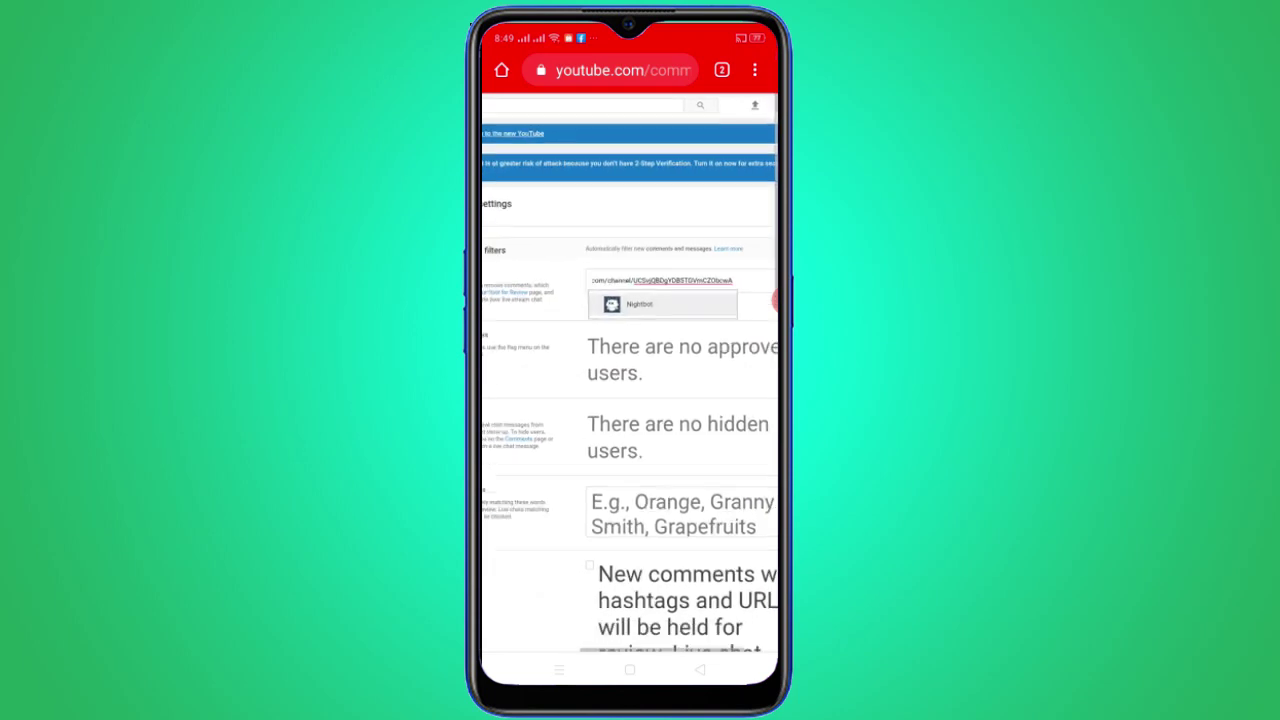
click(650, 254)
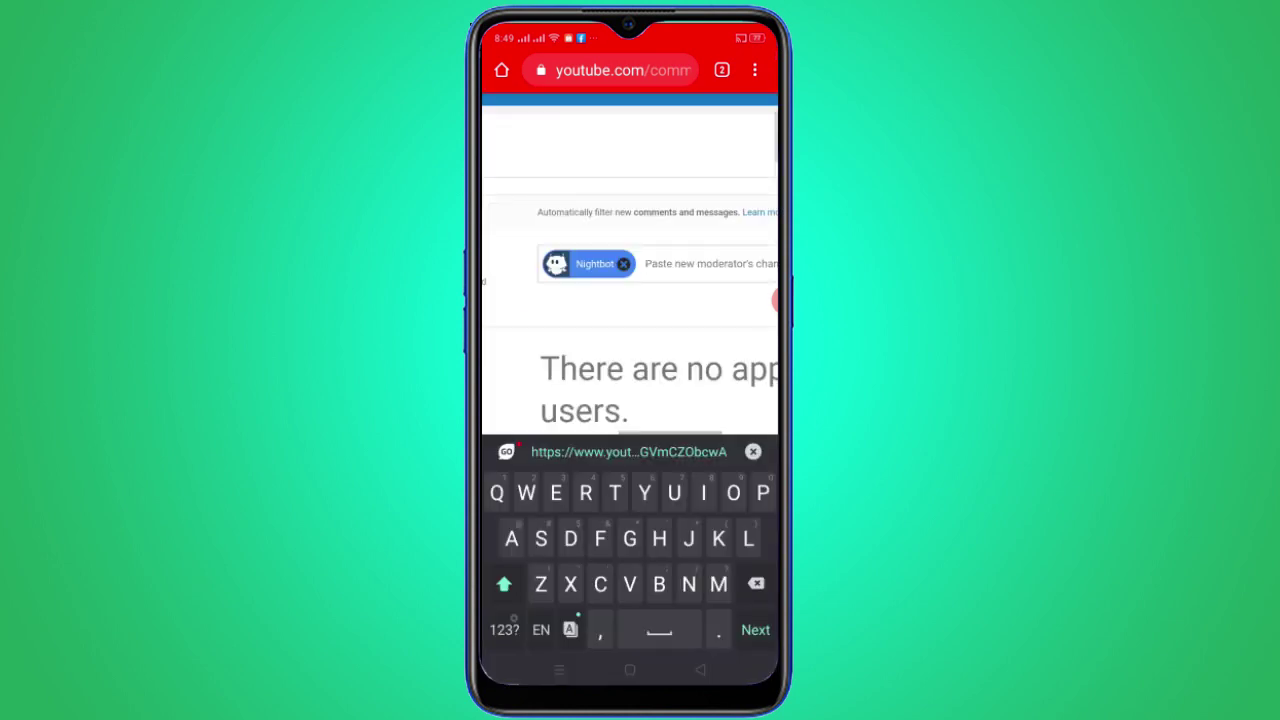
Save the Community settings and check the rest of the settings page.
scroll(630, 270, down, 5)
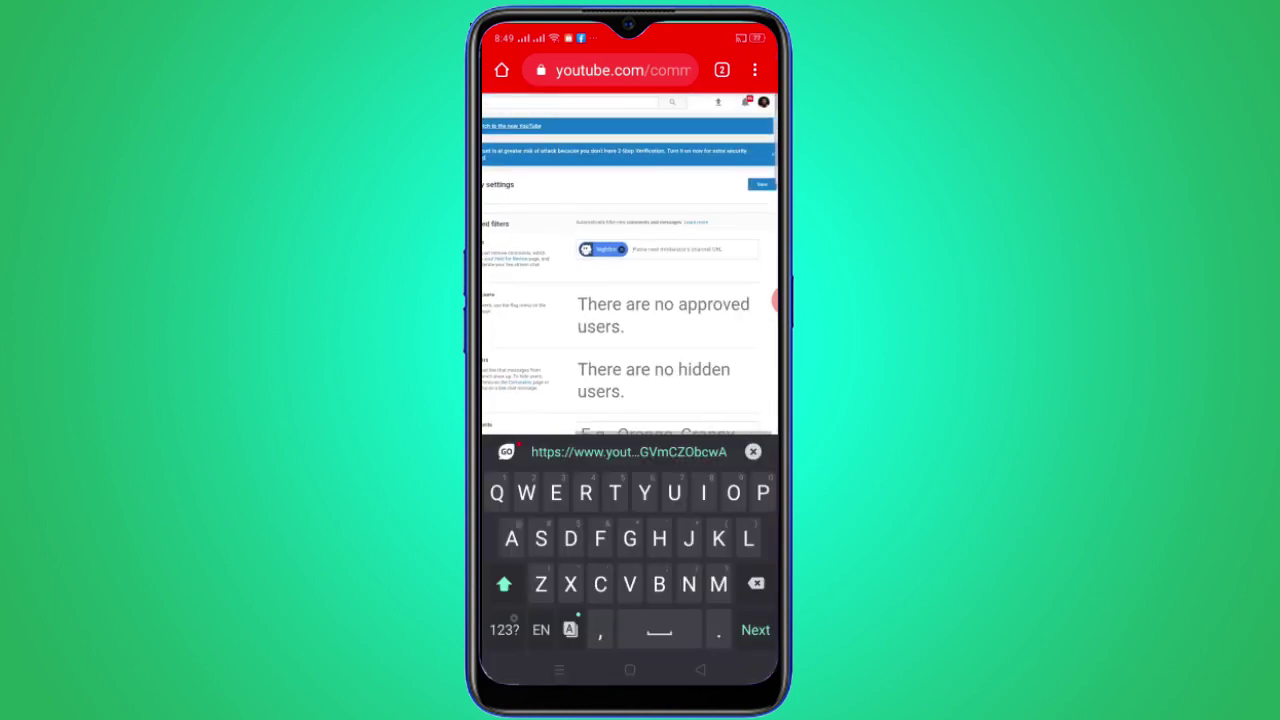
click(757, 184)
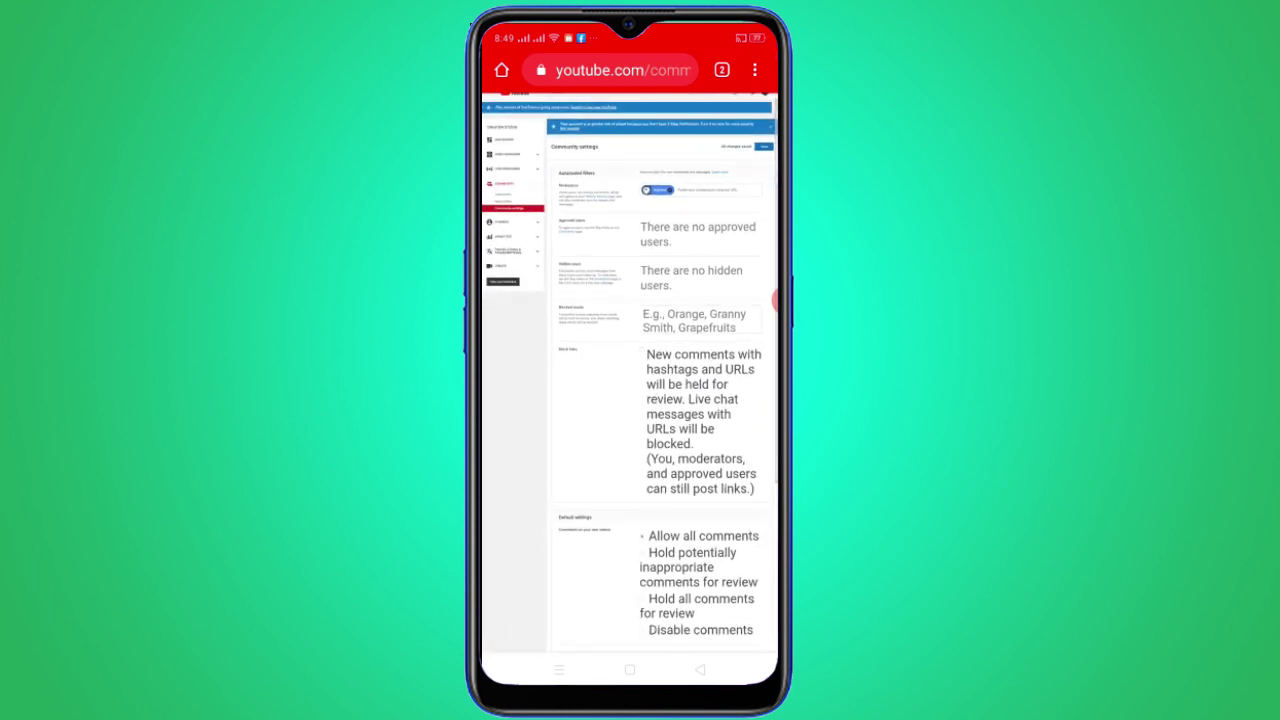
scroll(630, 350, down, 2)
scroll(630, 350, down, 1)
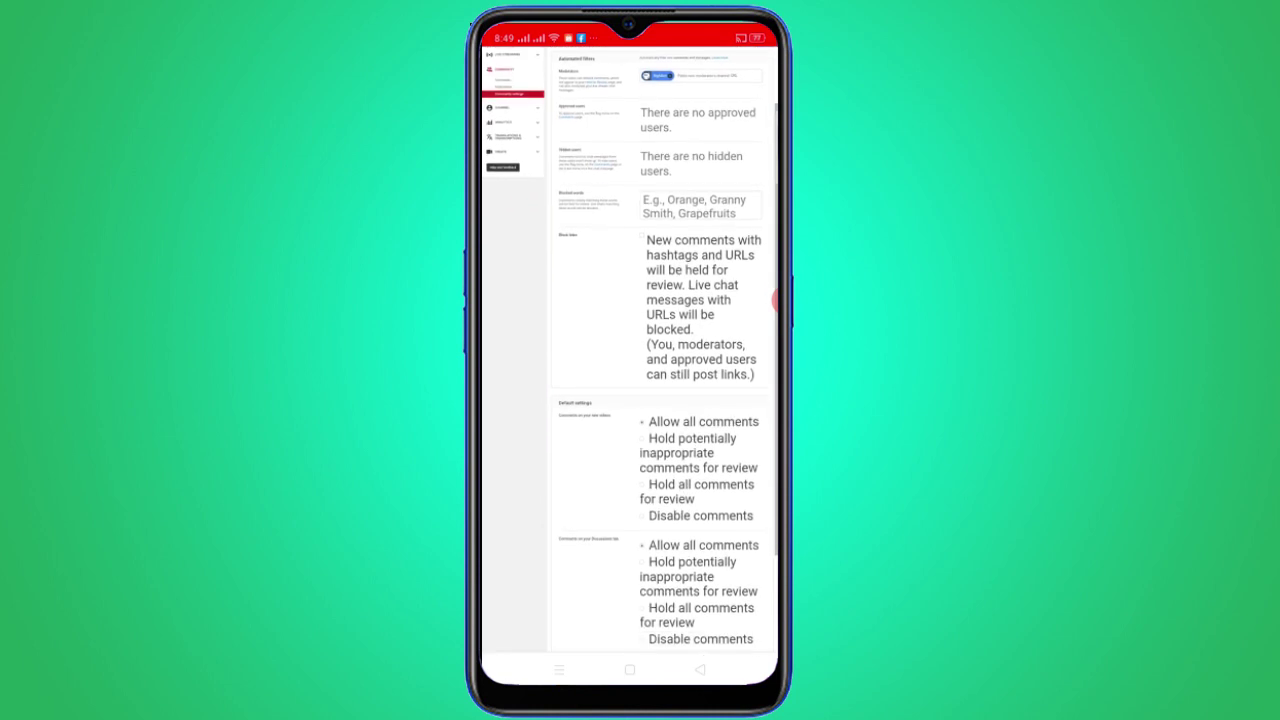
scroll(630, 350, up, 2)
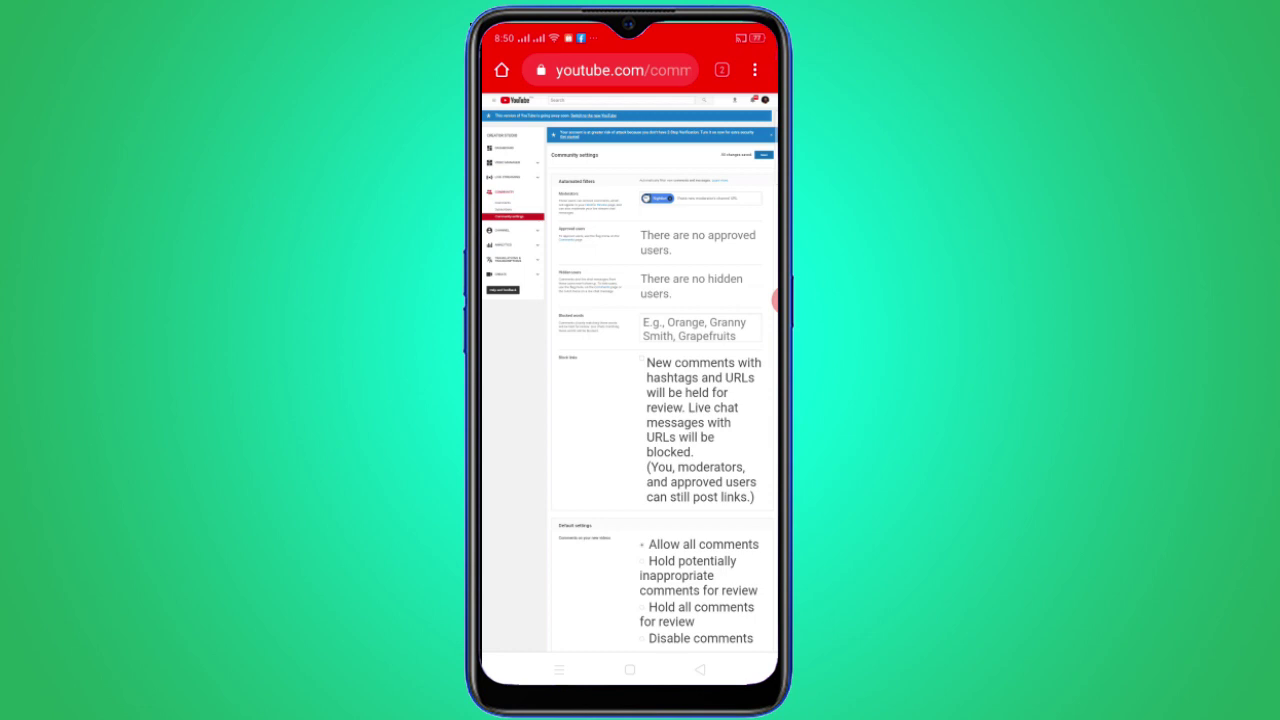
Return to the Nightbot dashboard in the phone browser and dismiss the joining instructions.
click(722, 69)
click(629, 230)
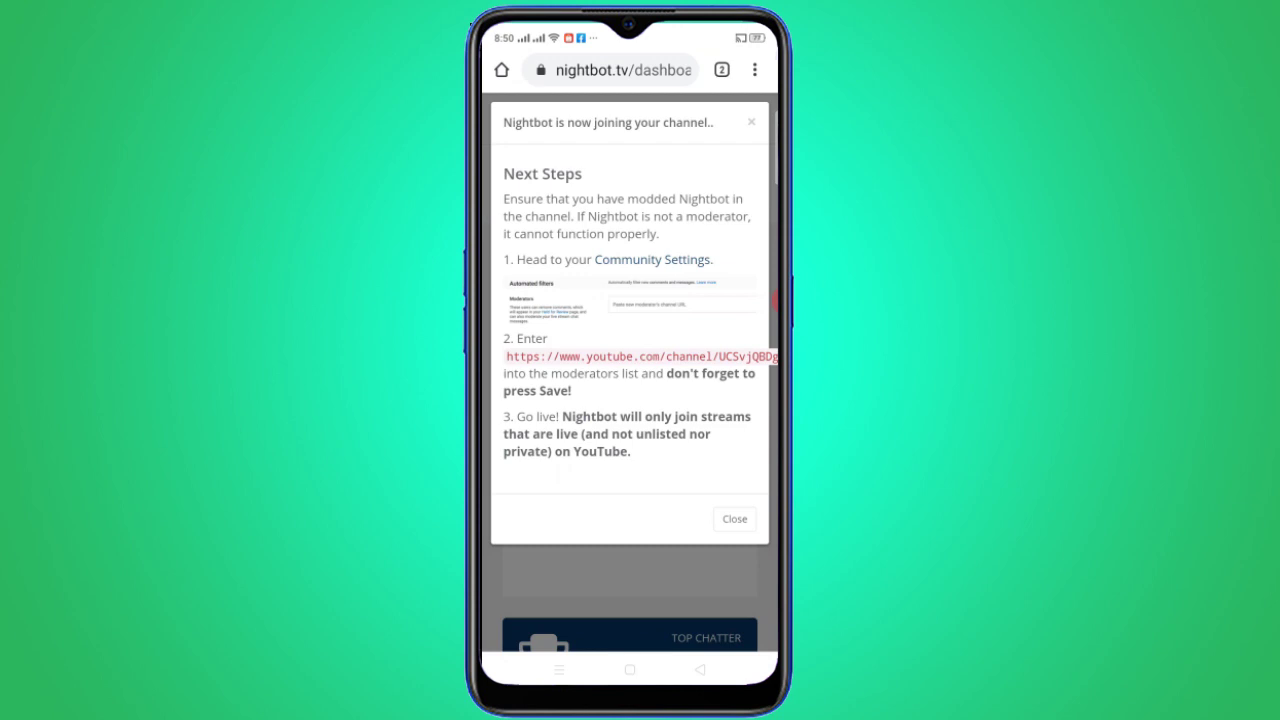
click(734, 518)
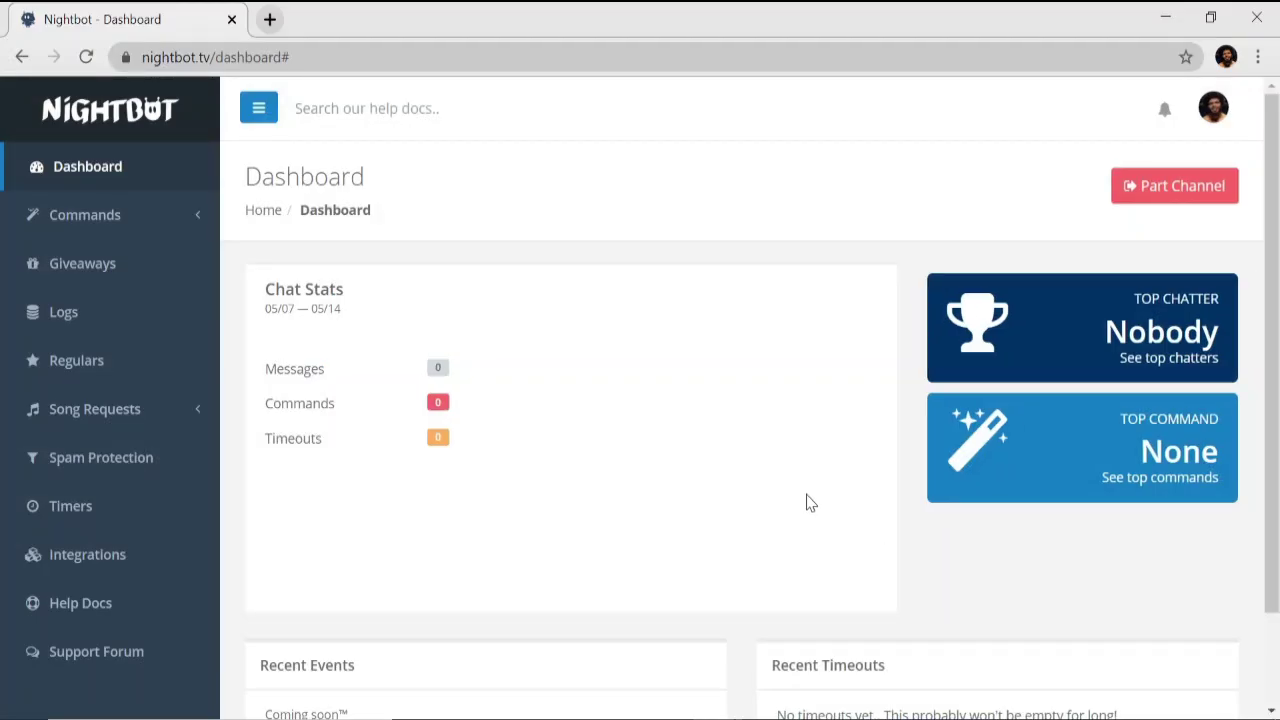
Open Nightbot's custom commands page on the desktop, and look through the list of default commands.
click(97, 232)
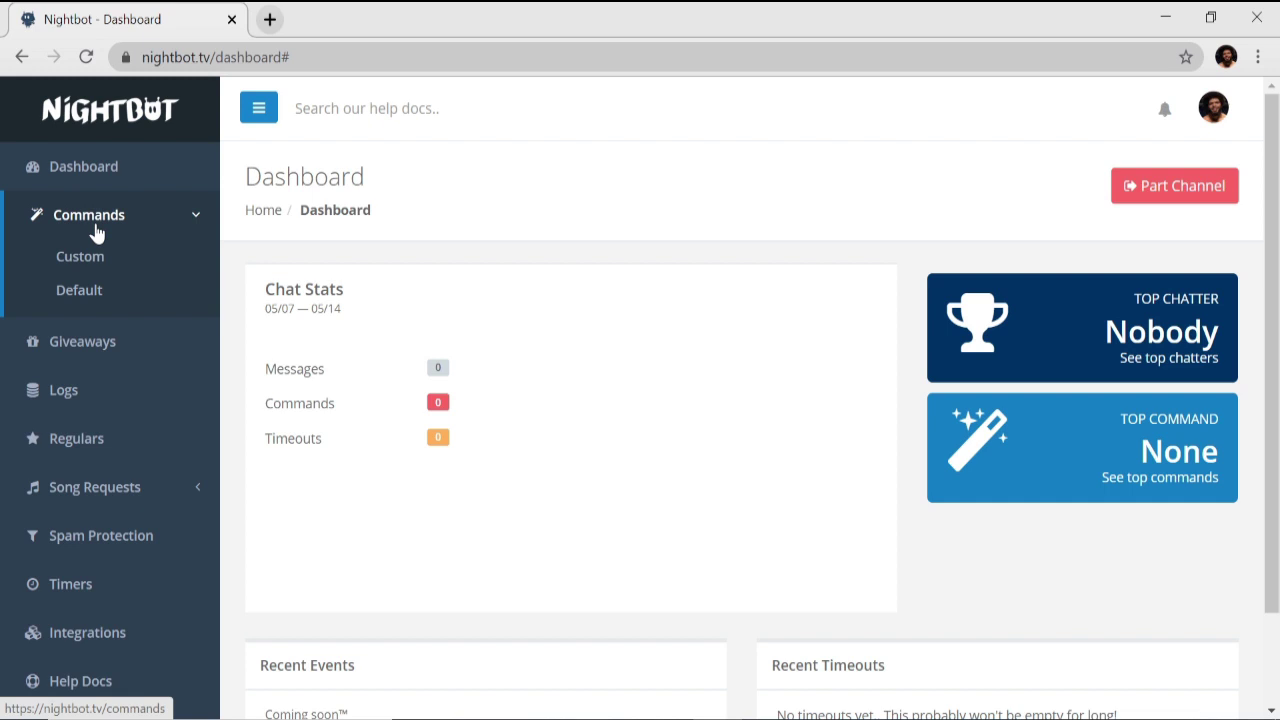
click(93, 271)
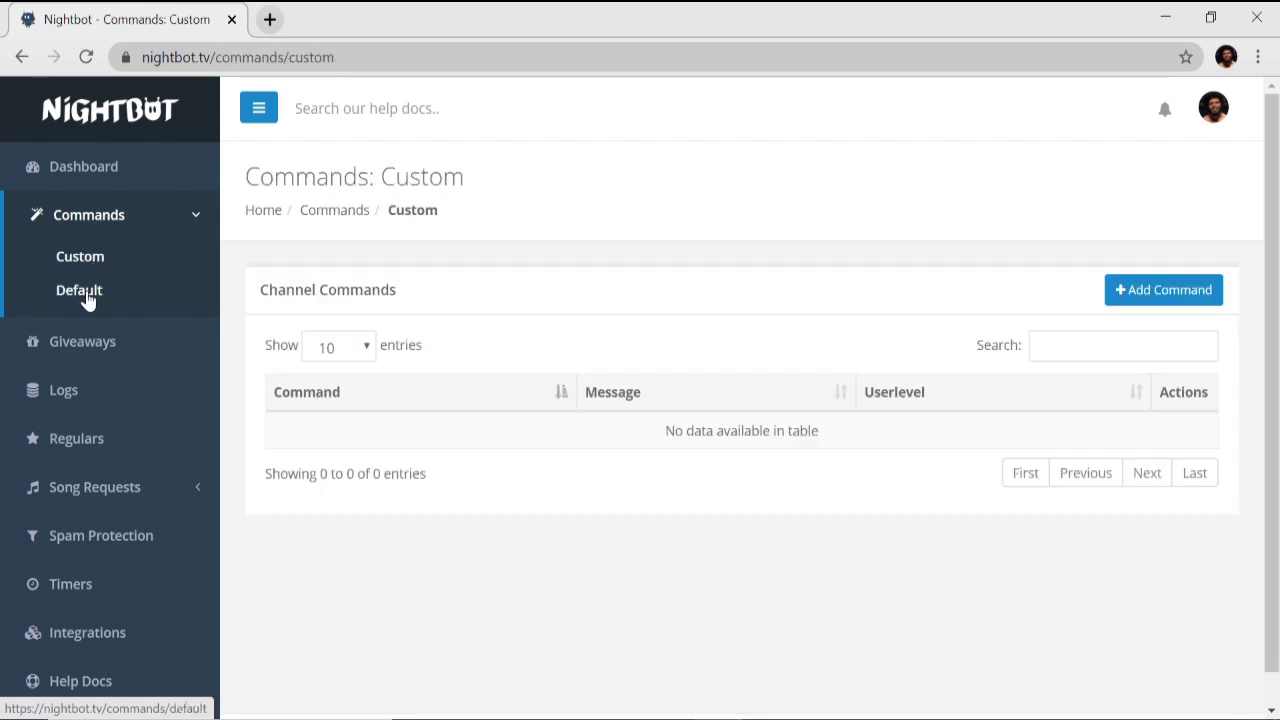
click(90, 296)
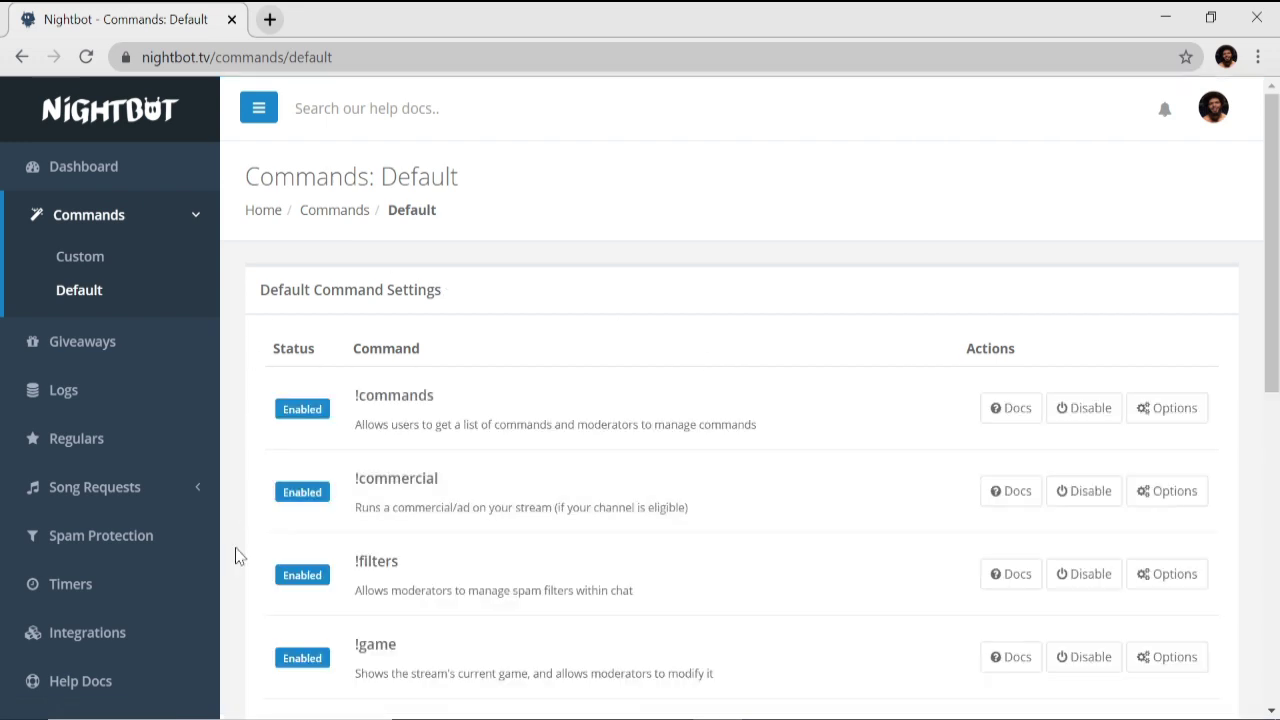
scroll(405, 547, down, 1)
scroll(405, 547, down, 4)
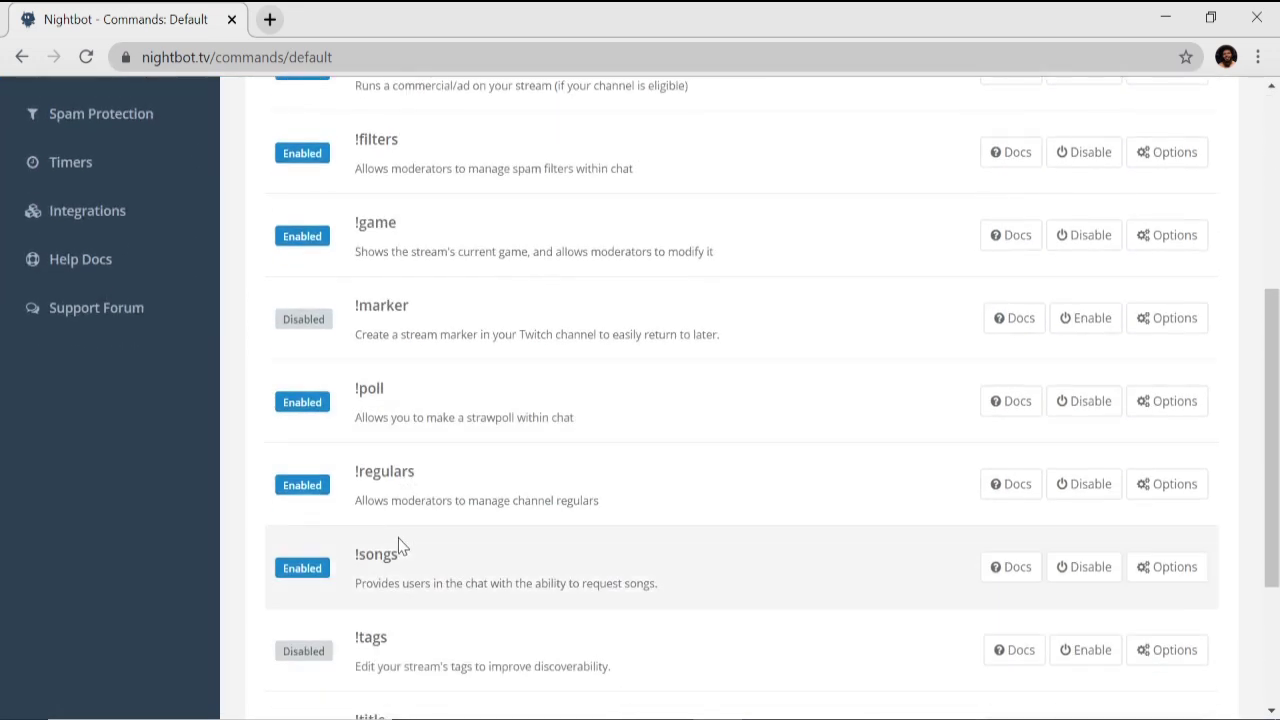
scroll(398, 545, down, 3)
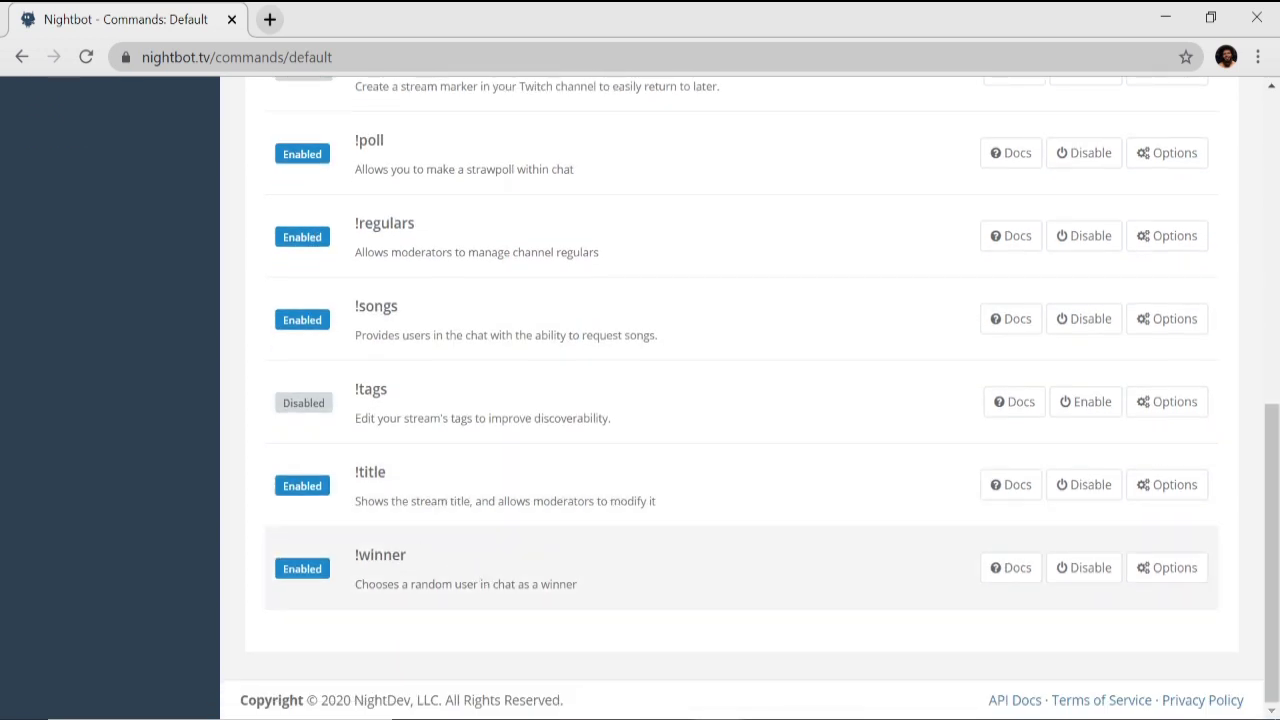
scroll(860, 540, up, 3)
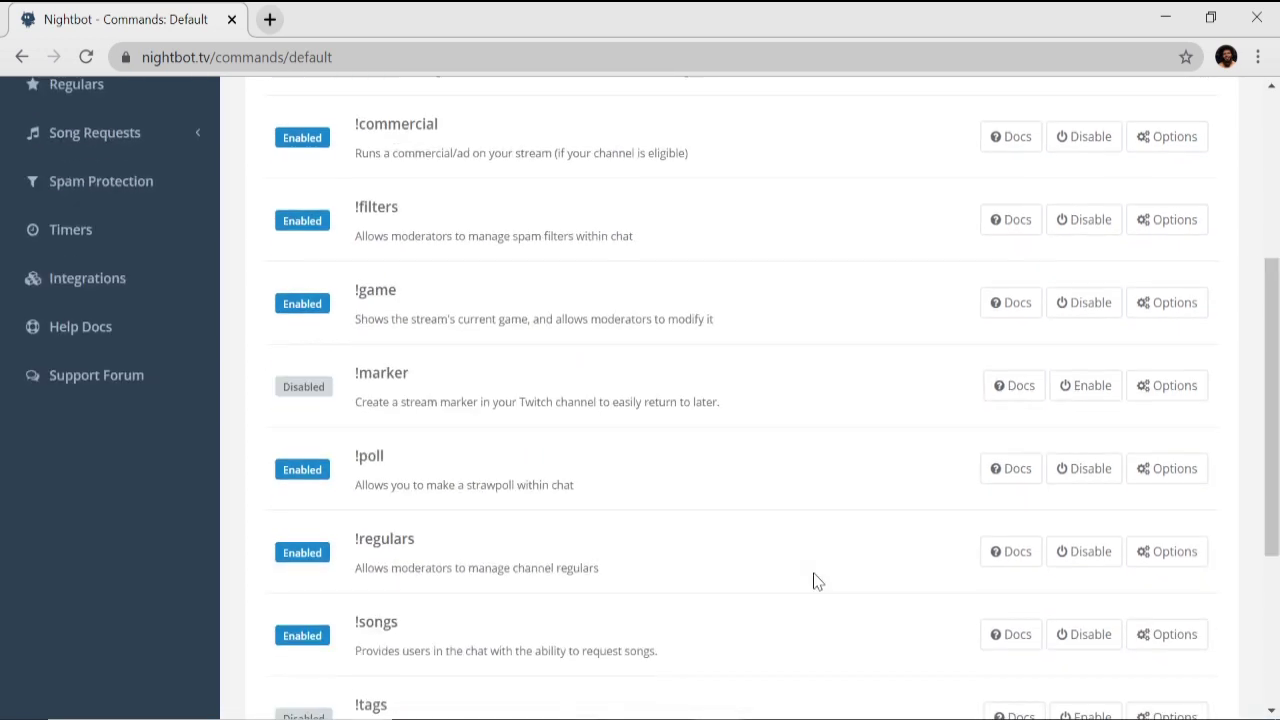
scroll(812, 583, up, 3)
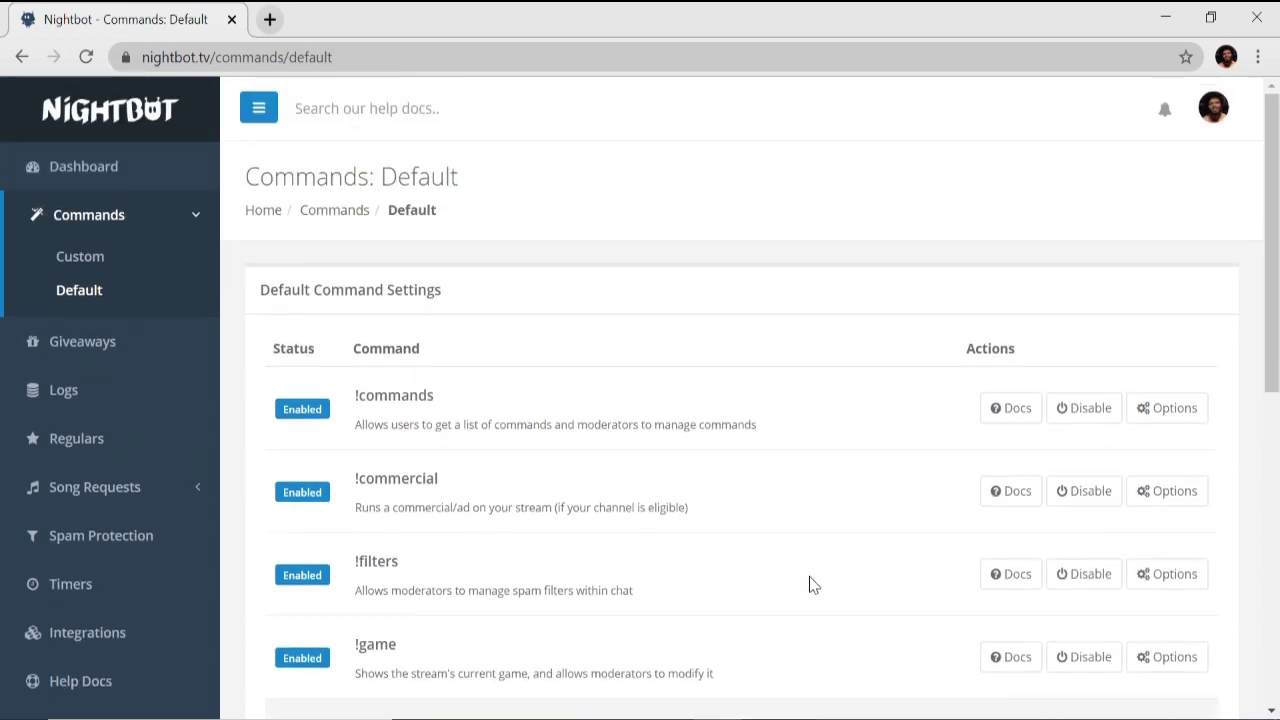
Start a new custom channel command and name it Kamusta.
click(118, 266)
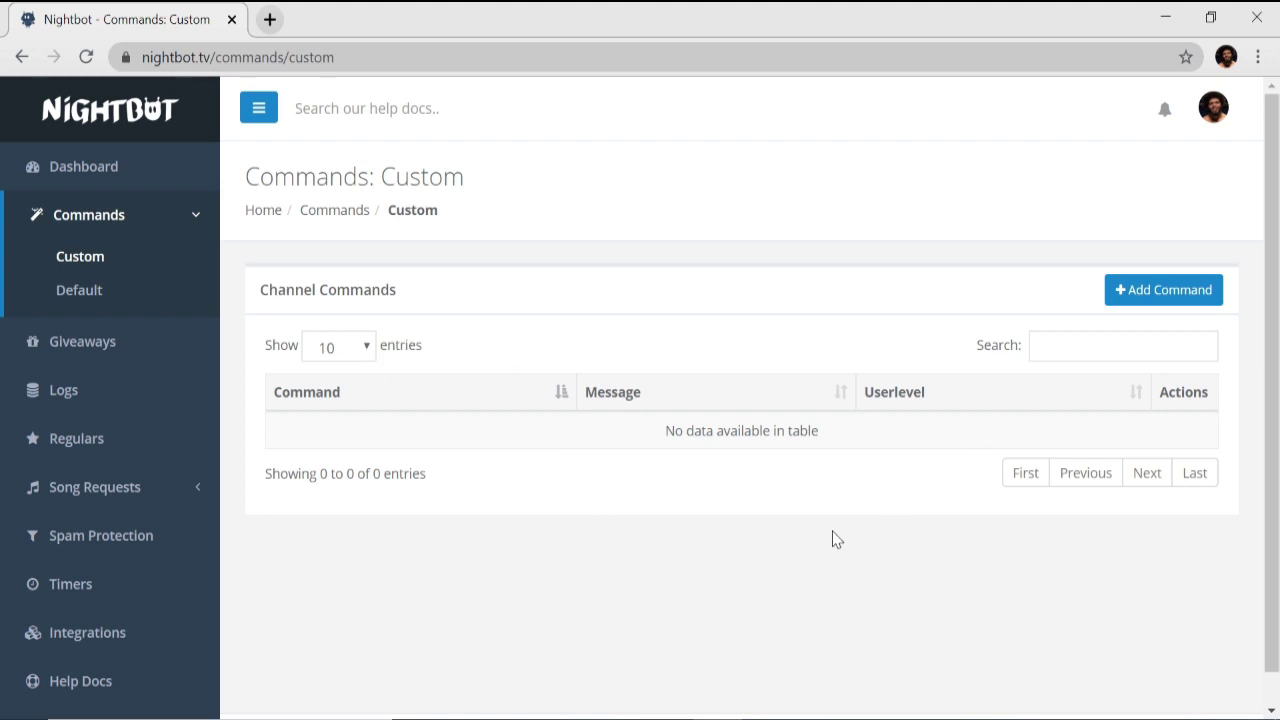
click(1155, 300)
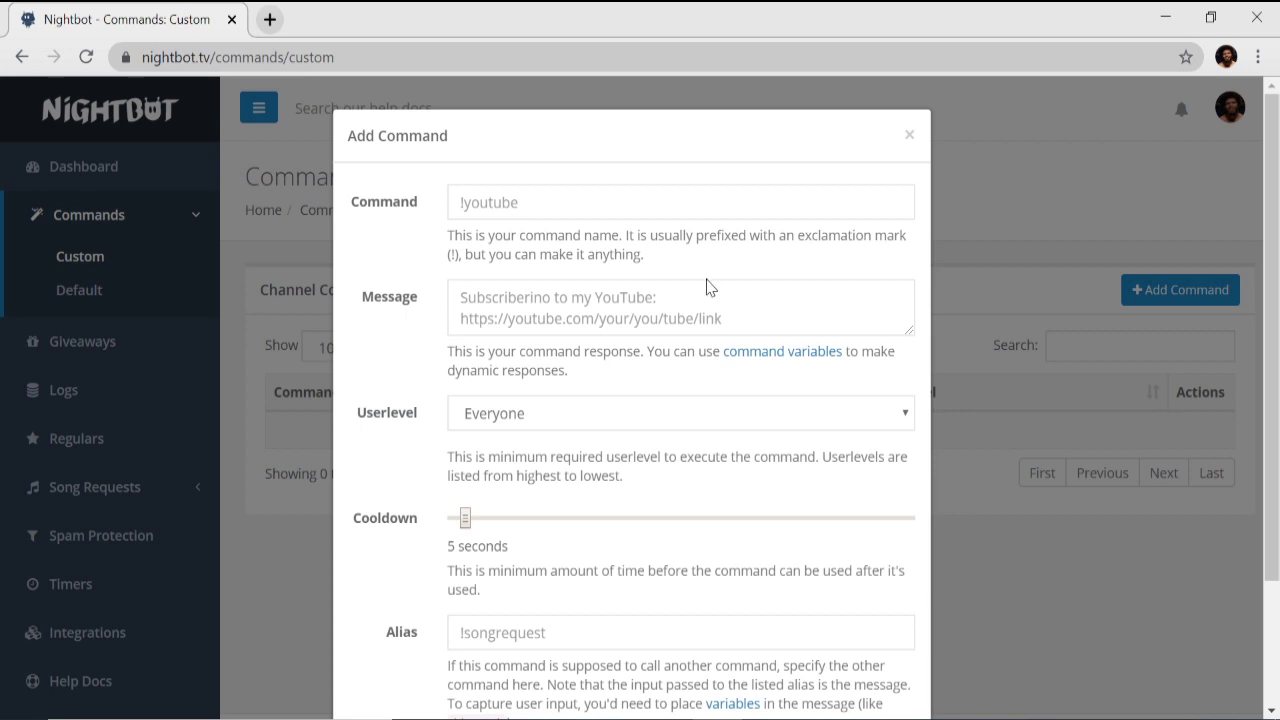
key(Tab)
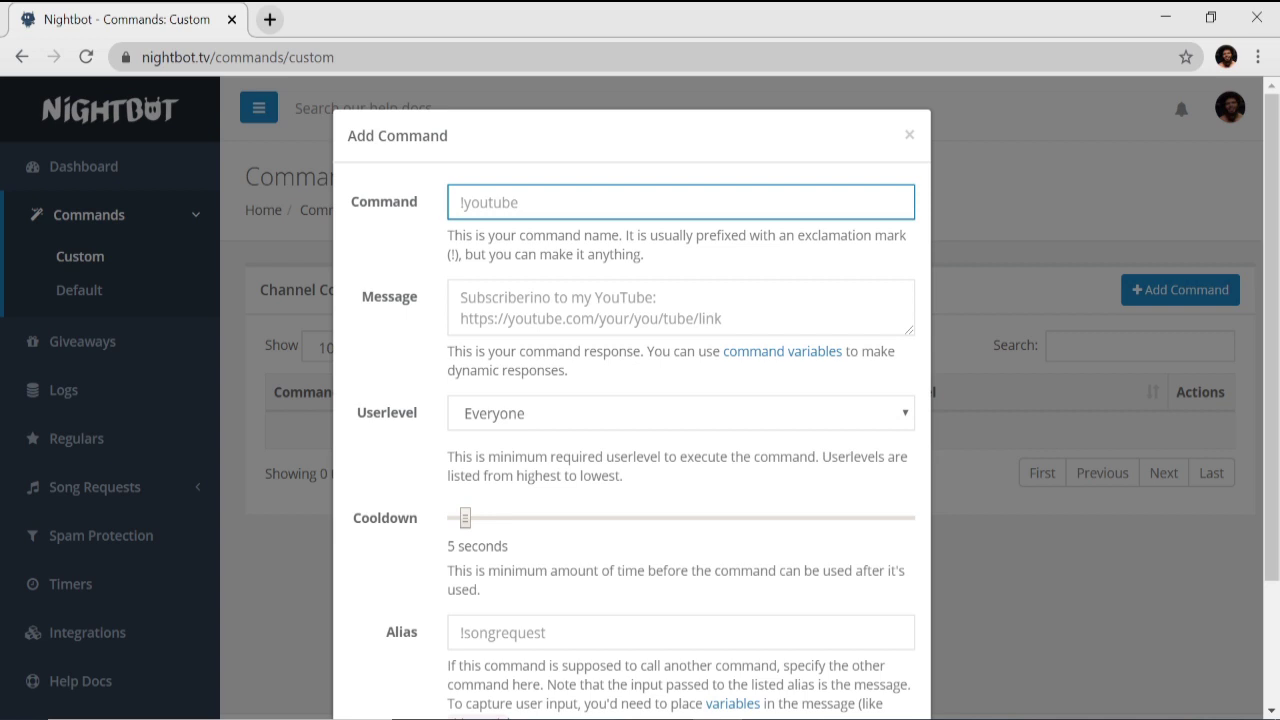
text(Kamusta)
click(461, 297)
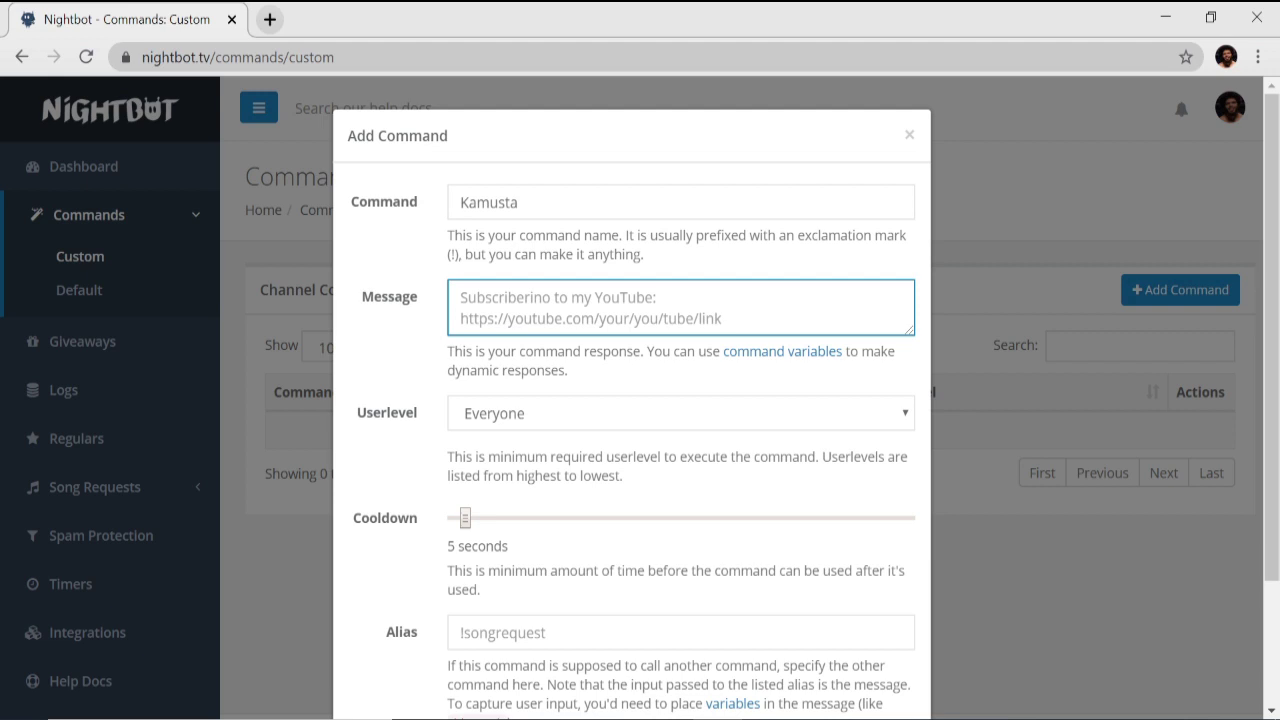
Open the command variables list in a separate page, look up the User variable and copy its usage code $(user).
right_click(778, 356)
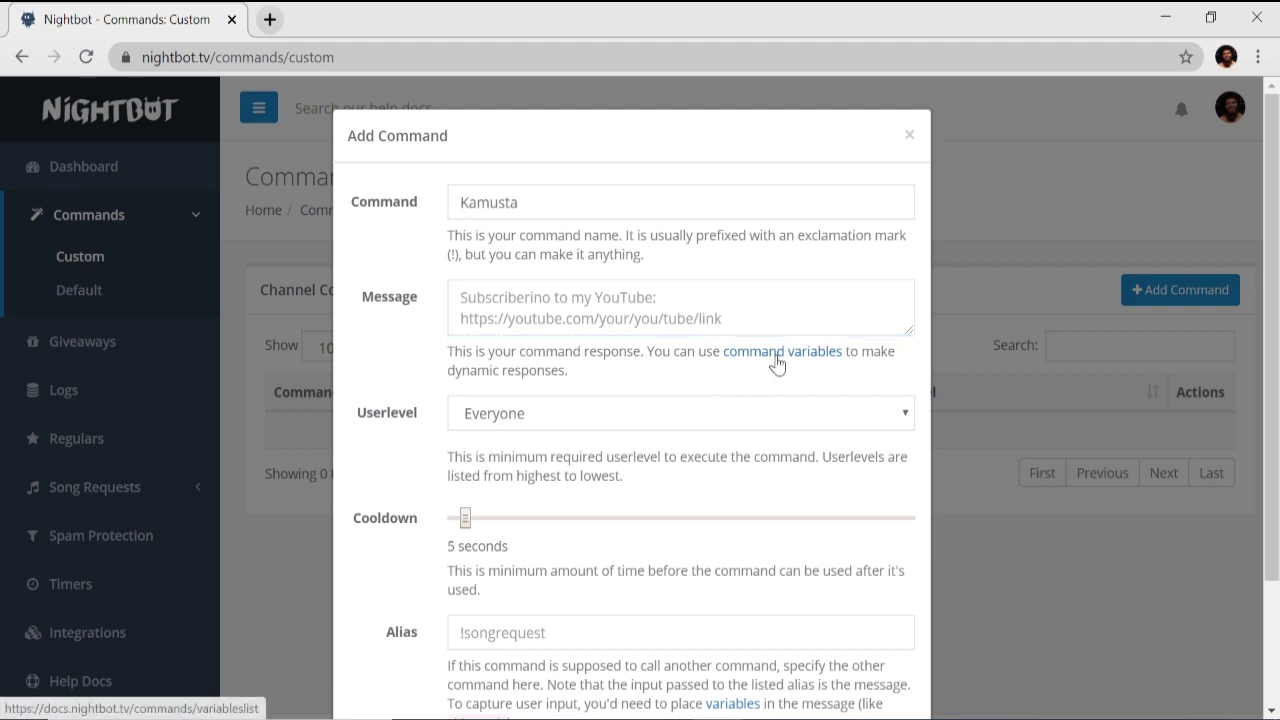
click(790, 369)
key(ctrl+Tab)
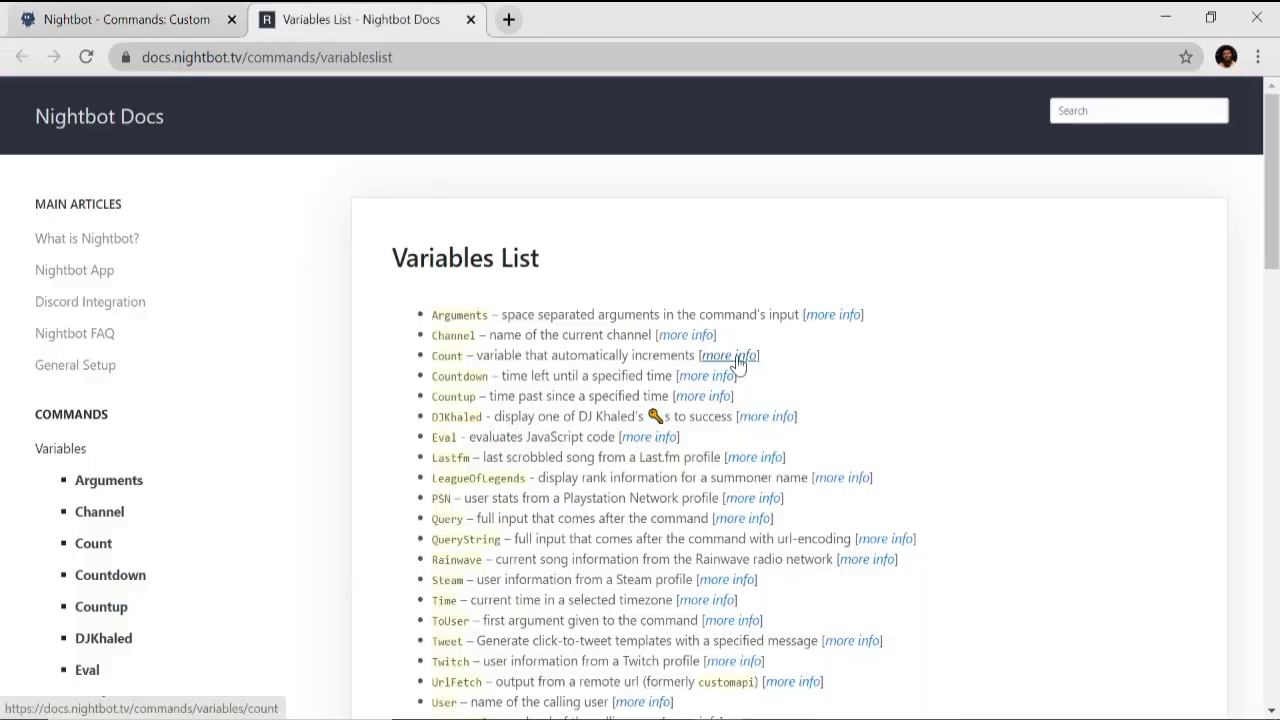
scroll(737, 363, down, 1)
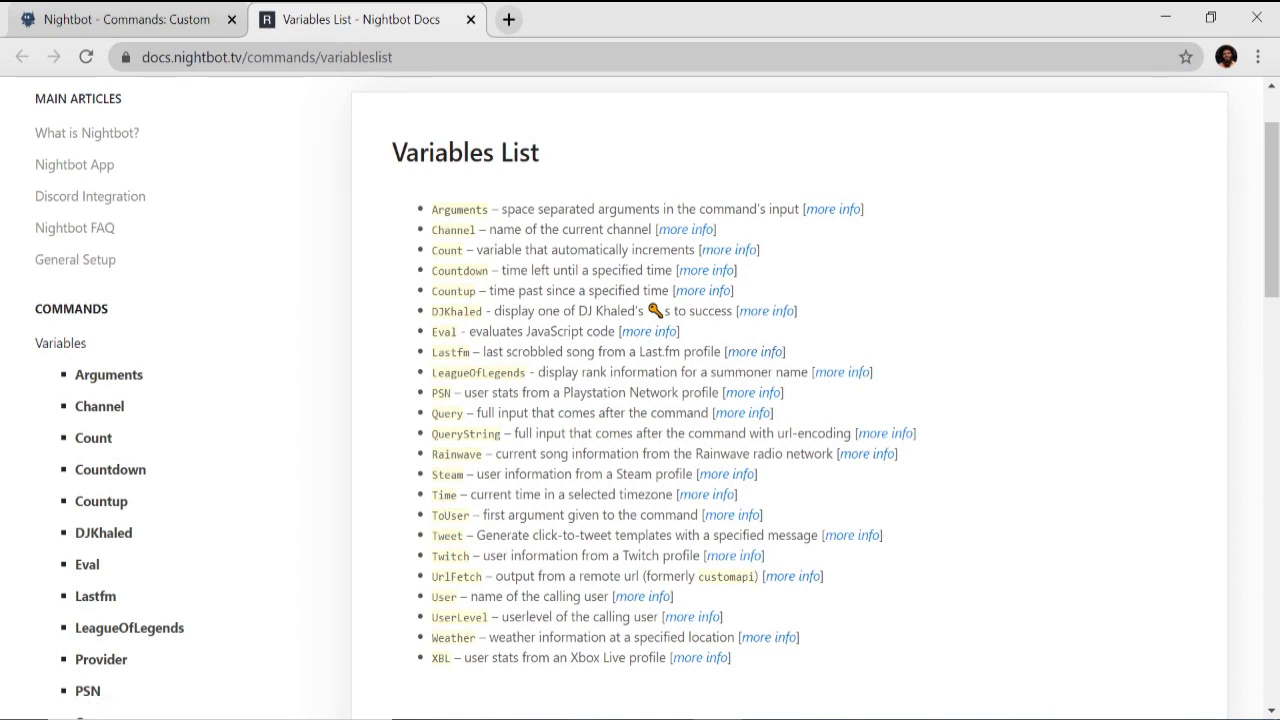
scroll(737, 380, down, 1)
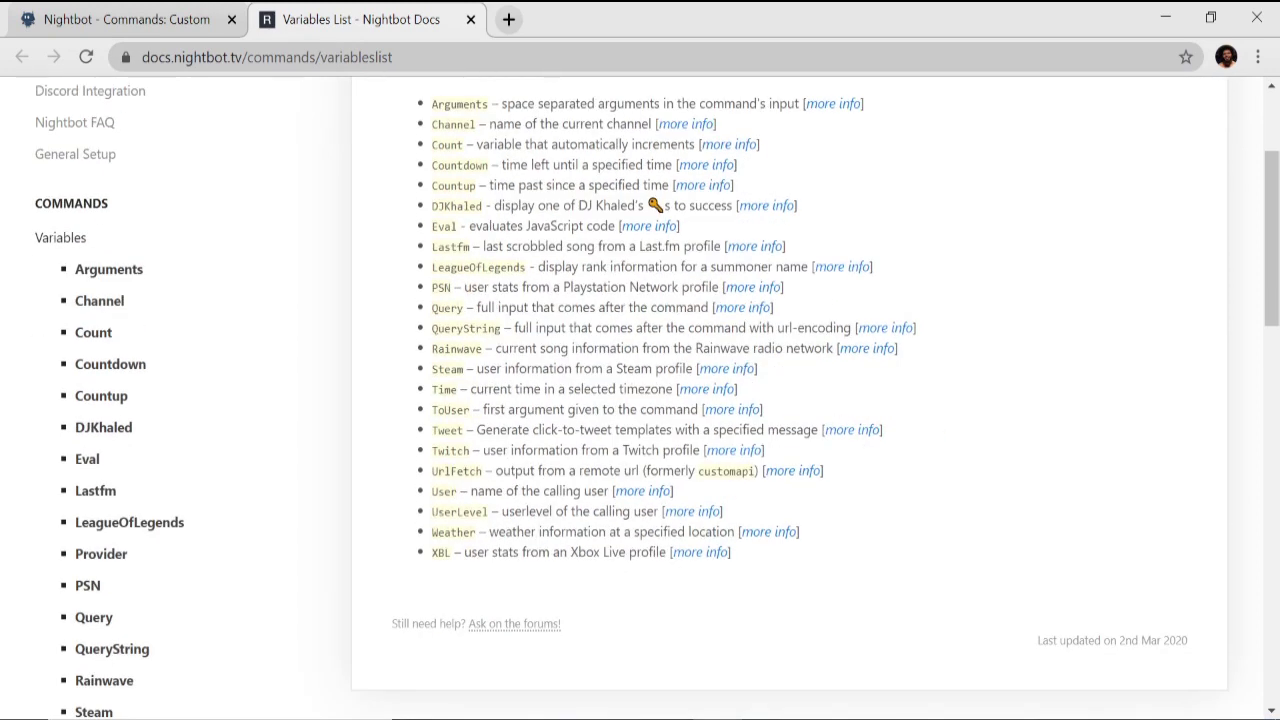
click(645, 492)
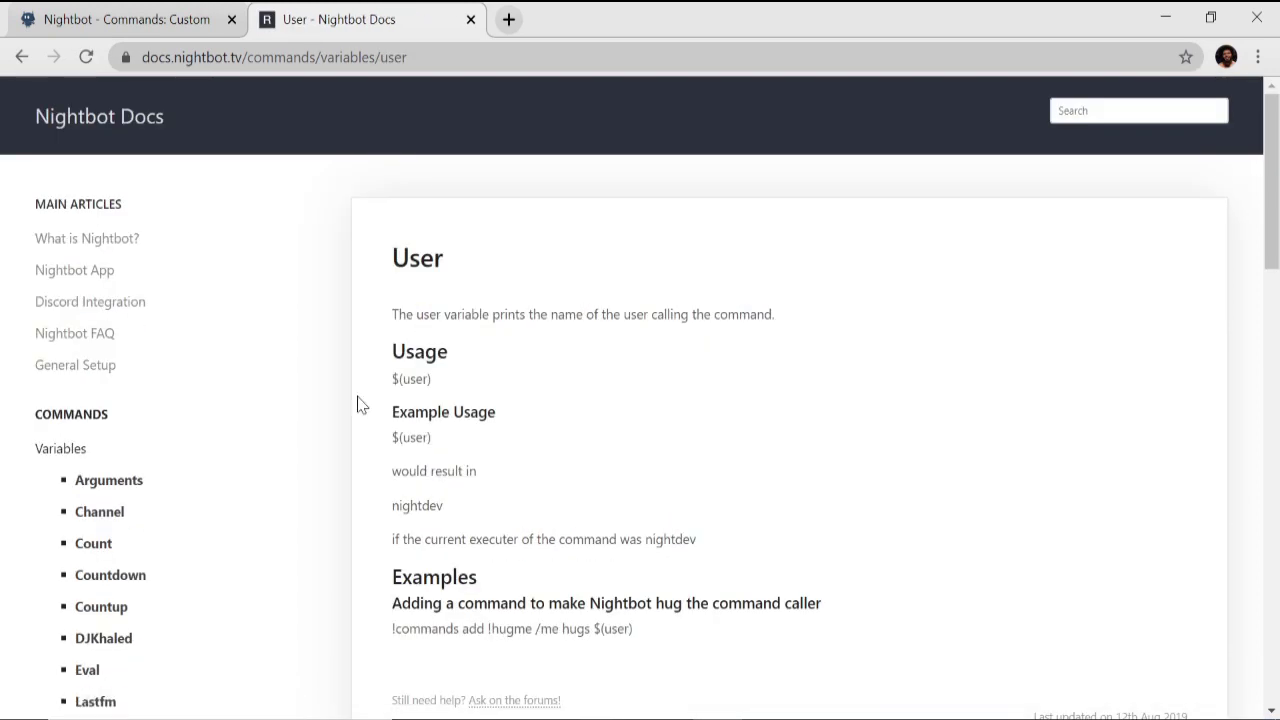
drag(389, 380, 430, 382)
right_click(424, 382)
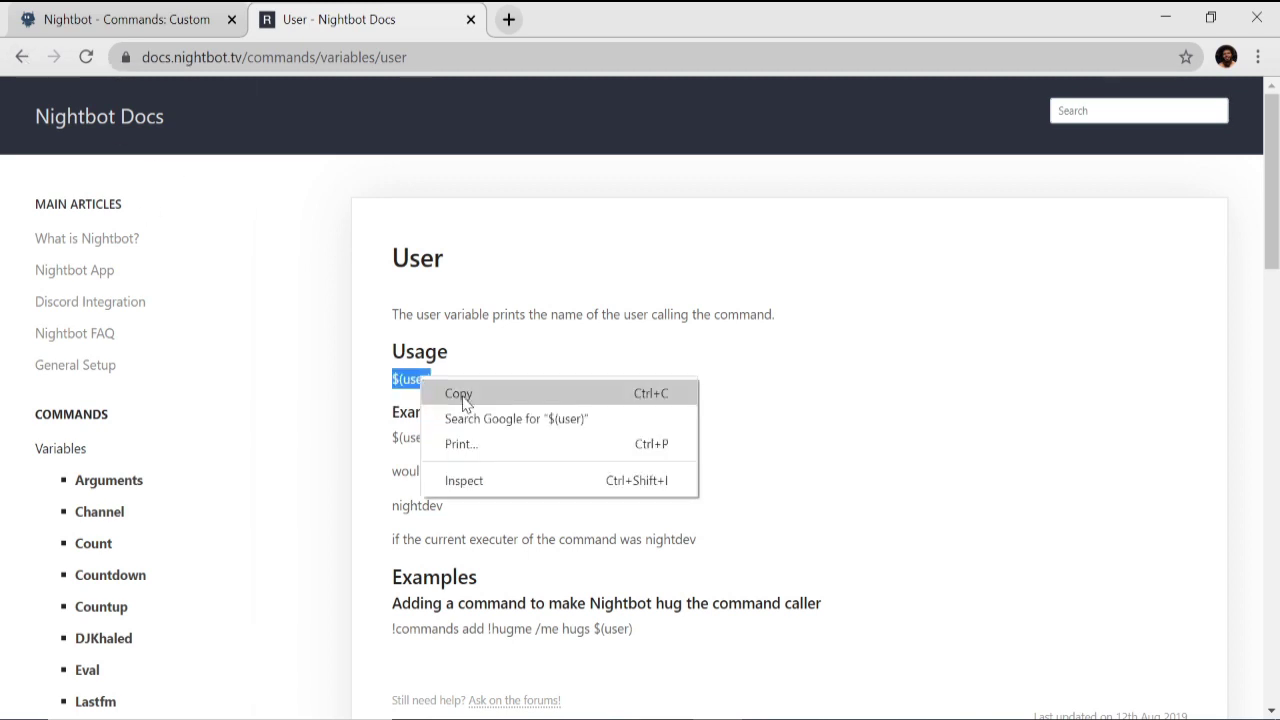
click(461, 394)
Paste $(user) into the Kamusta command's message.
click(120, 19)
click(520, 310)
right_click(520, 312)
click(556, 474)
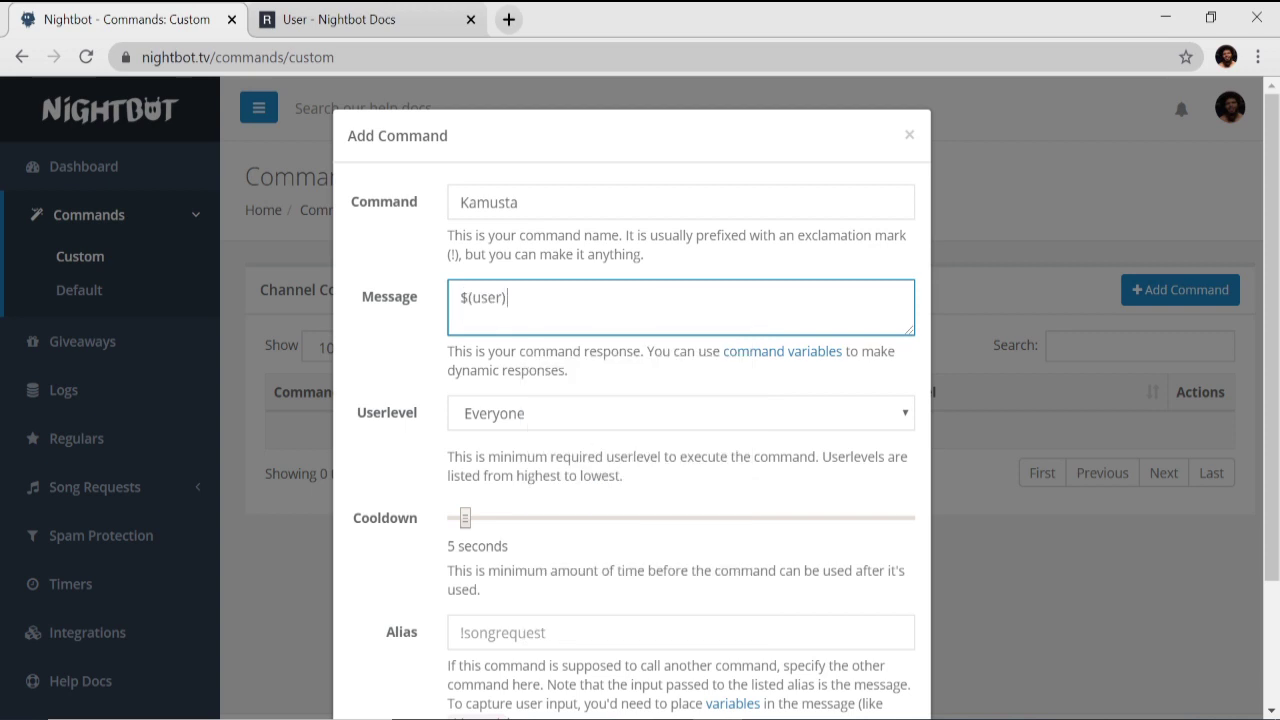
Go back to the variables list in the Nightbot docs and read the User variable's description.
click(340, 19)
click(22, 57)
drag(428, 500, 607, 491)
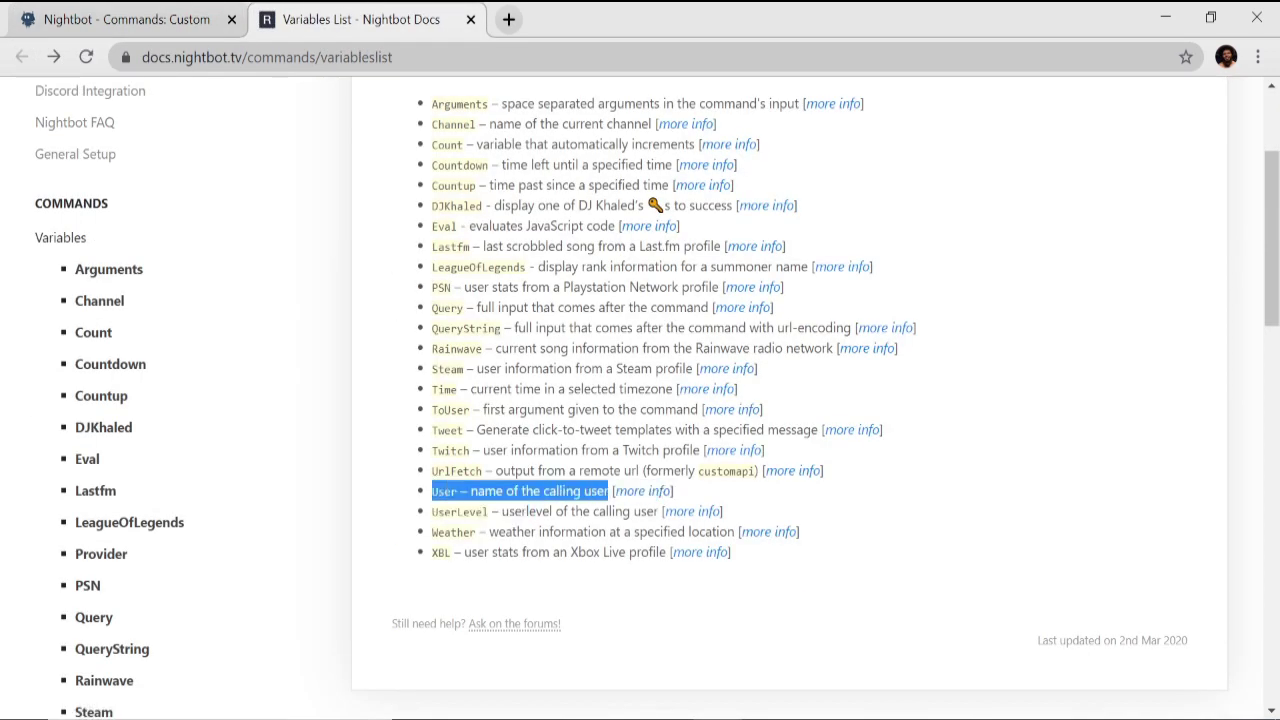
click(607, 491)
Finish the Kamusta message with "Mabuti naman ang inyong Host. Ikaw kaibigan kamusta ka naman dyan? Tara na at makipag kaibigan na dito sa LS ni host".
click(125, 19)
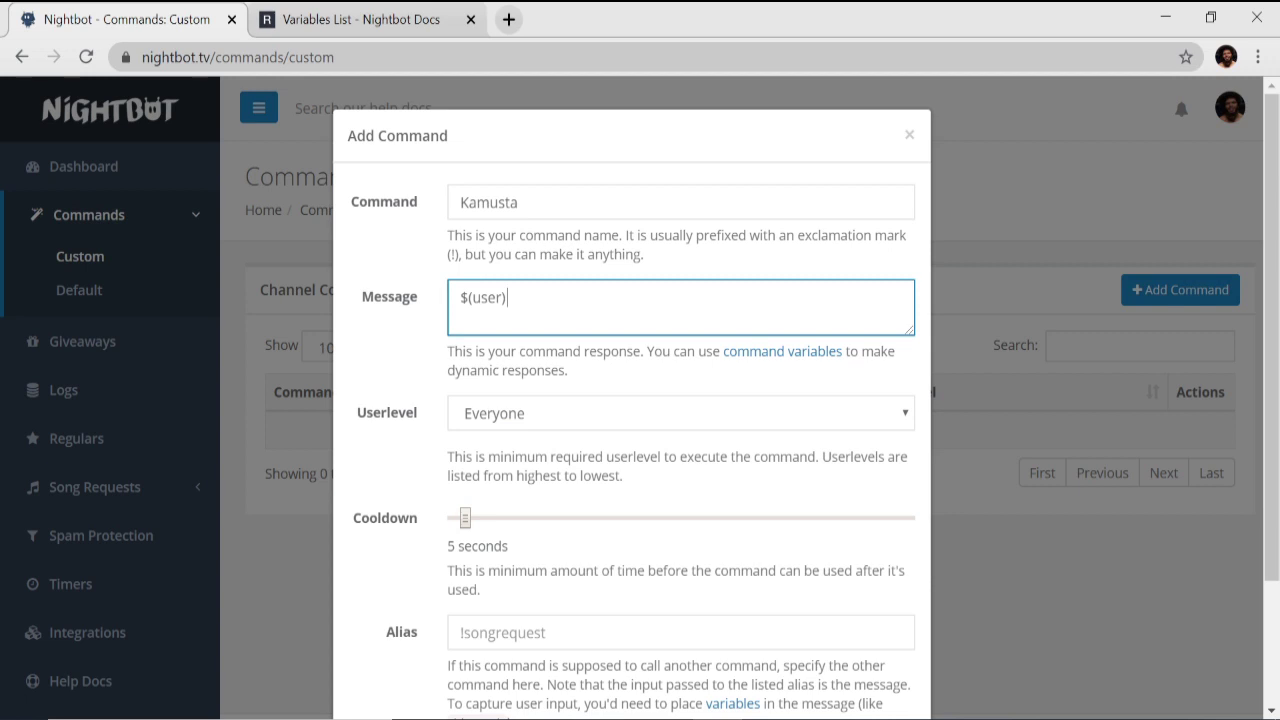
text(abuti naman ang inyong)
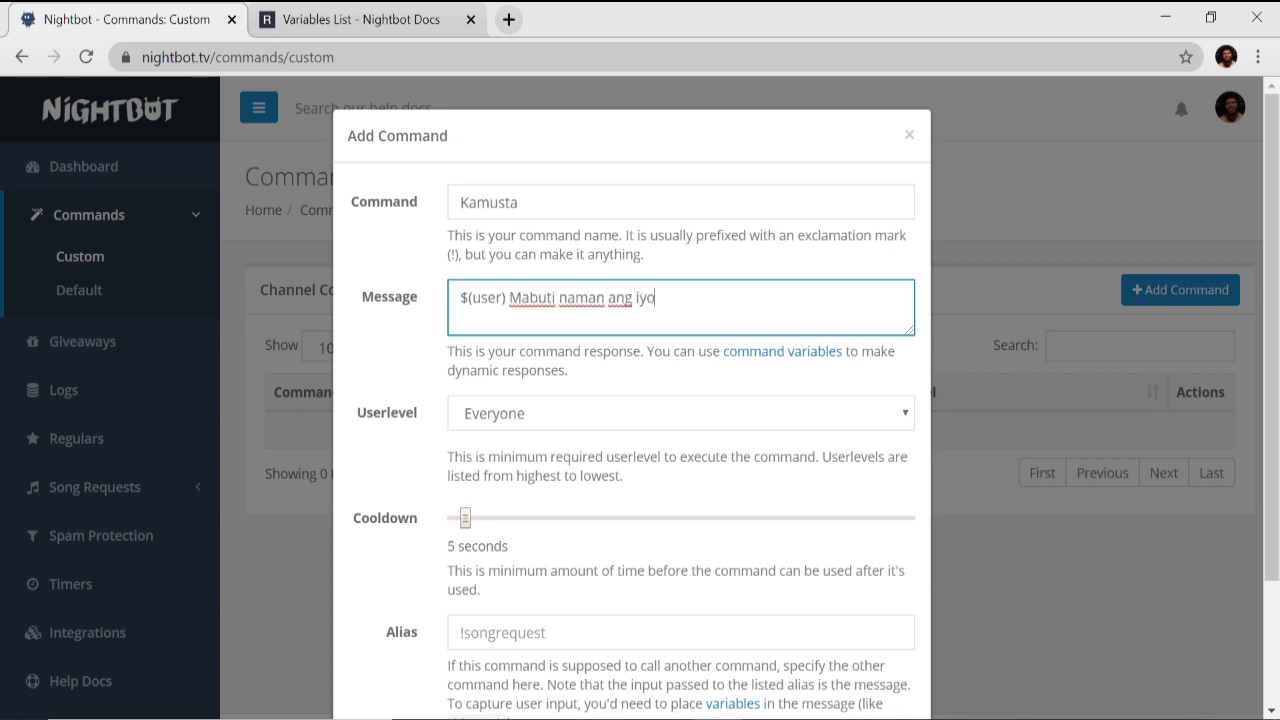
text( Host)
key(BackSpace)
key(BackSpace)
text(Host. K)
key(BackSpace)
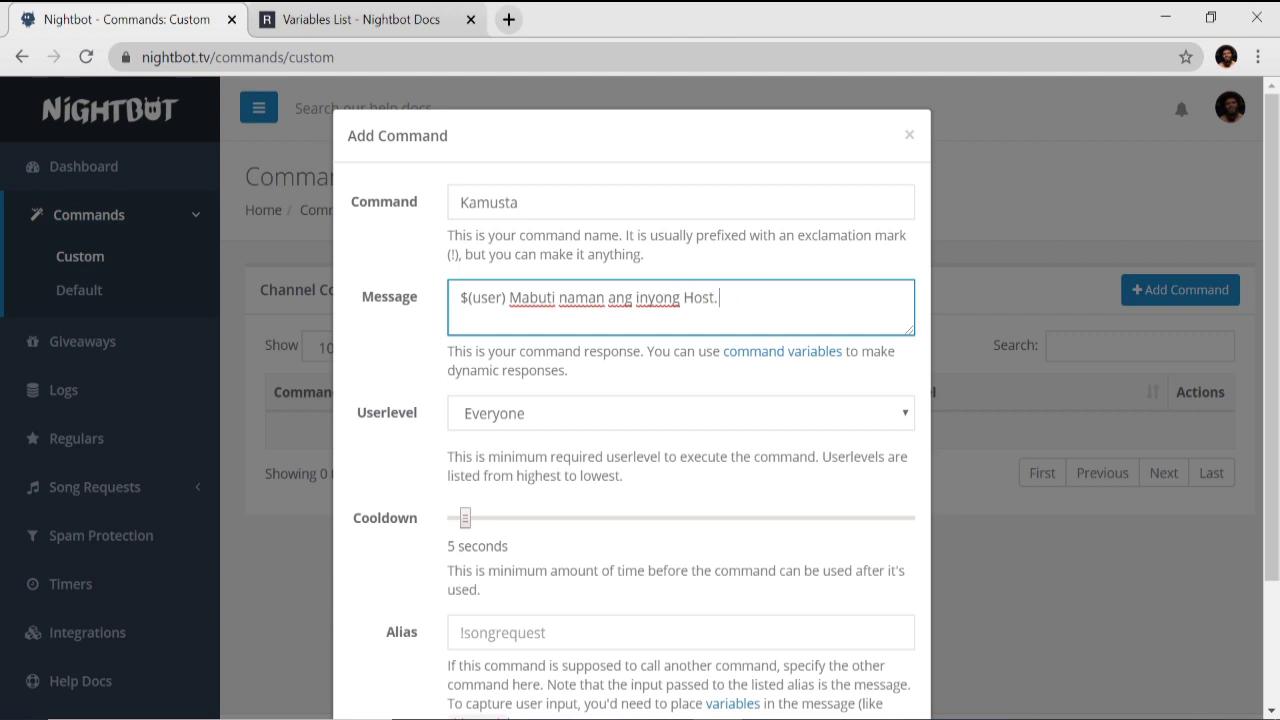
text(Ikaw kaibigan kamusta ka naman dyan?)
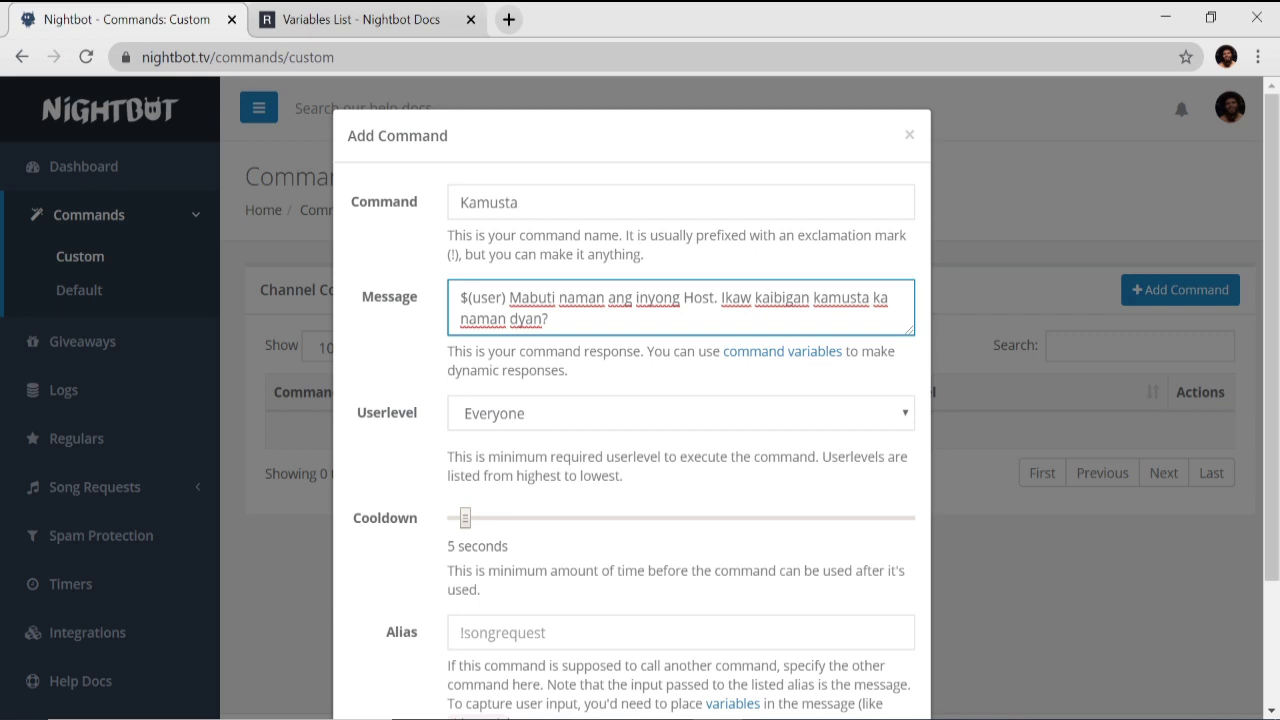
text( Tara na at makipag)
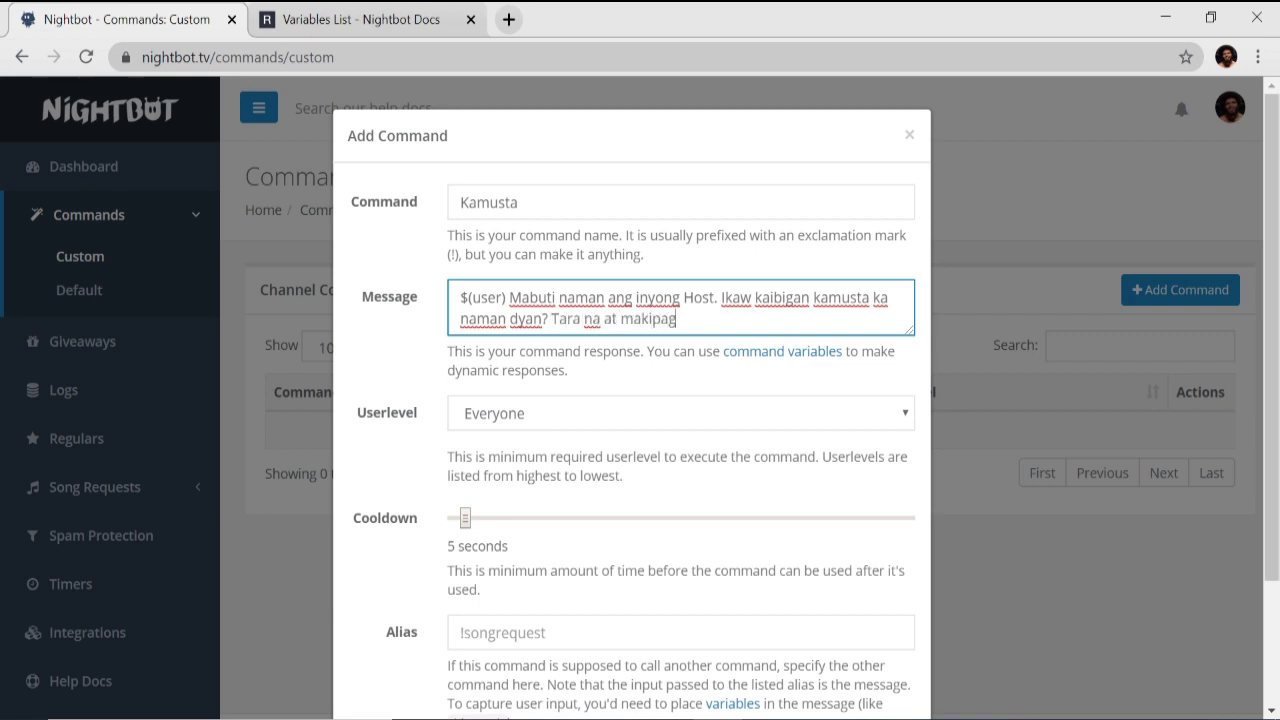
text( kaibigan na dito sa LS ni host)
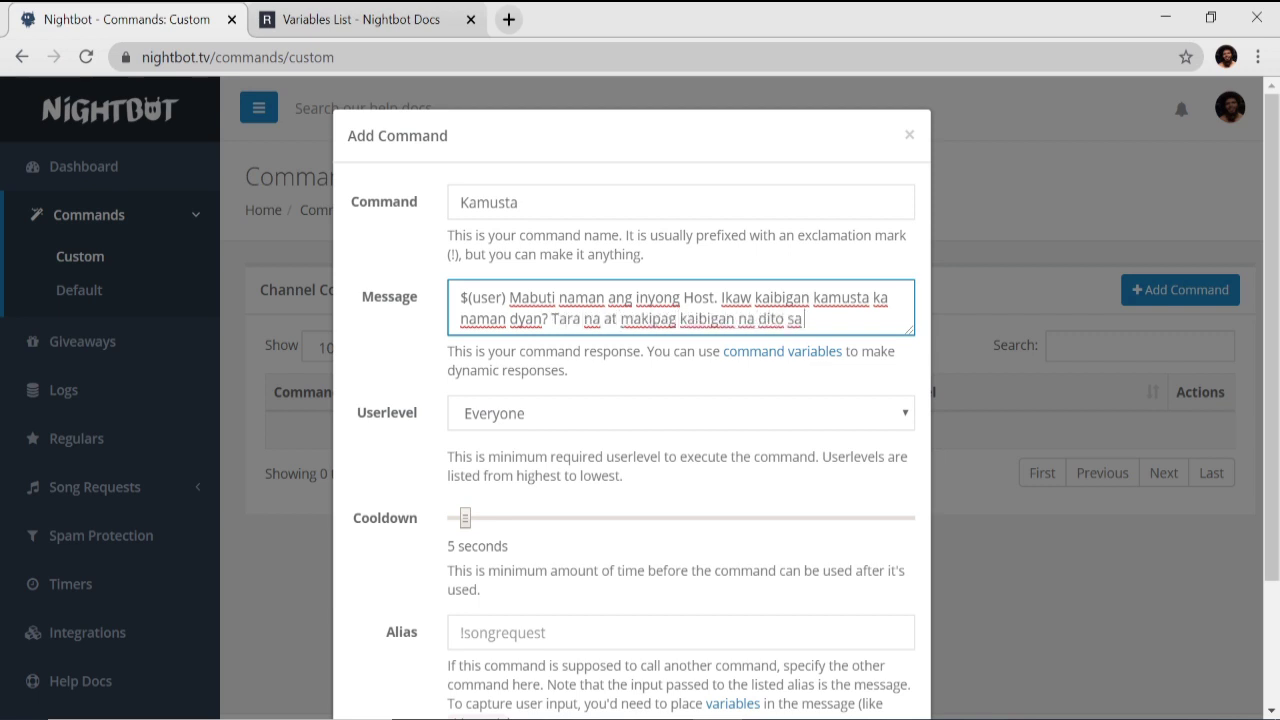
Set the Kamusta command's userlevel to Everyone and its cooldown to 5 seconds.
click(629, 417)
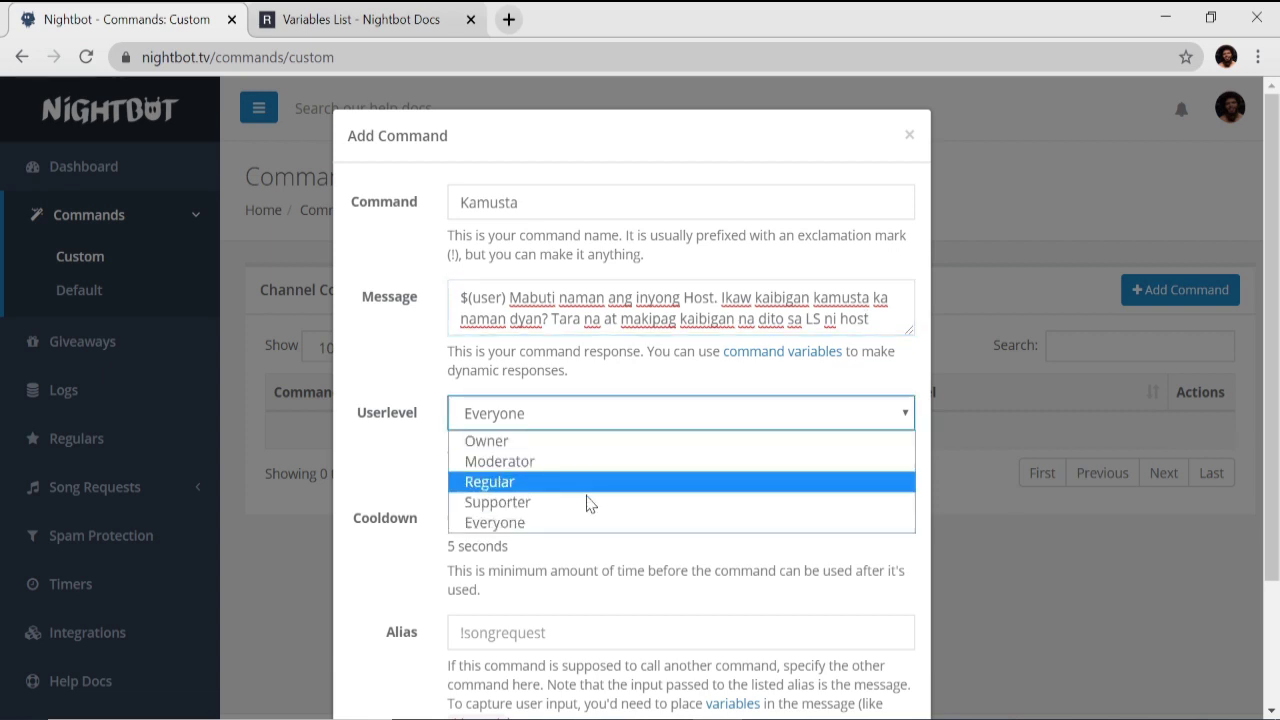
click(494, 523)
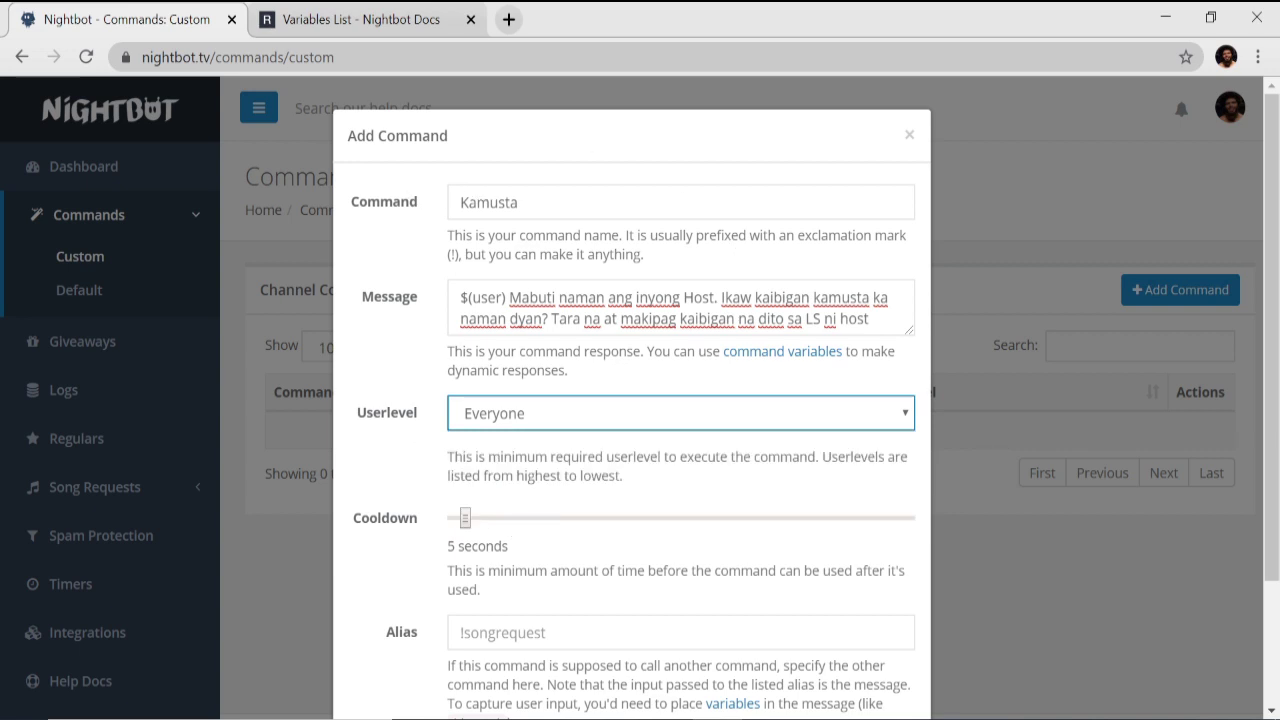
scroll(688, 517, down, 1)
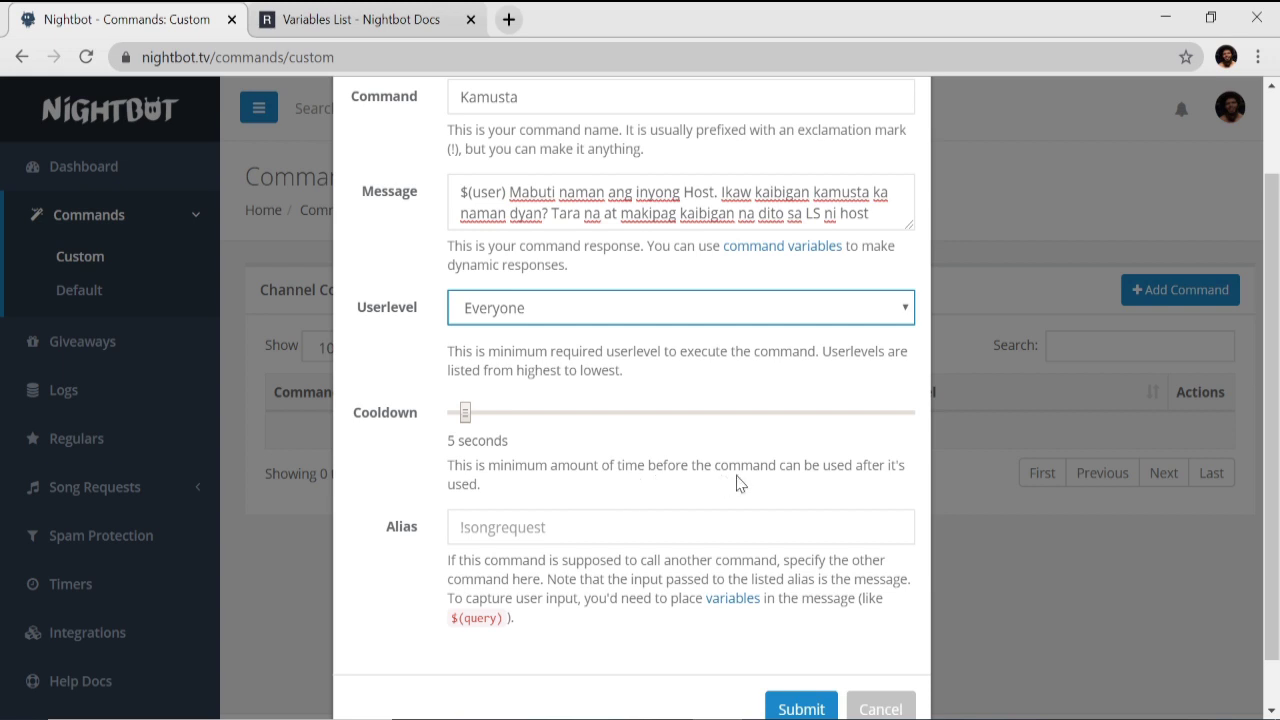
drag(465, 413, 414, 458)
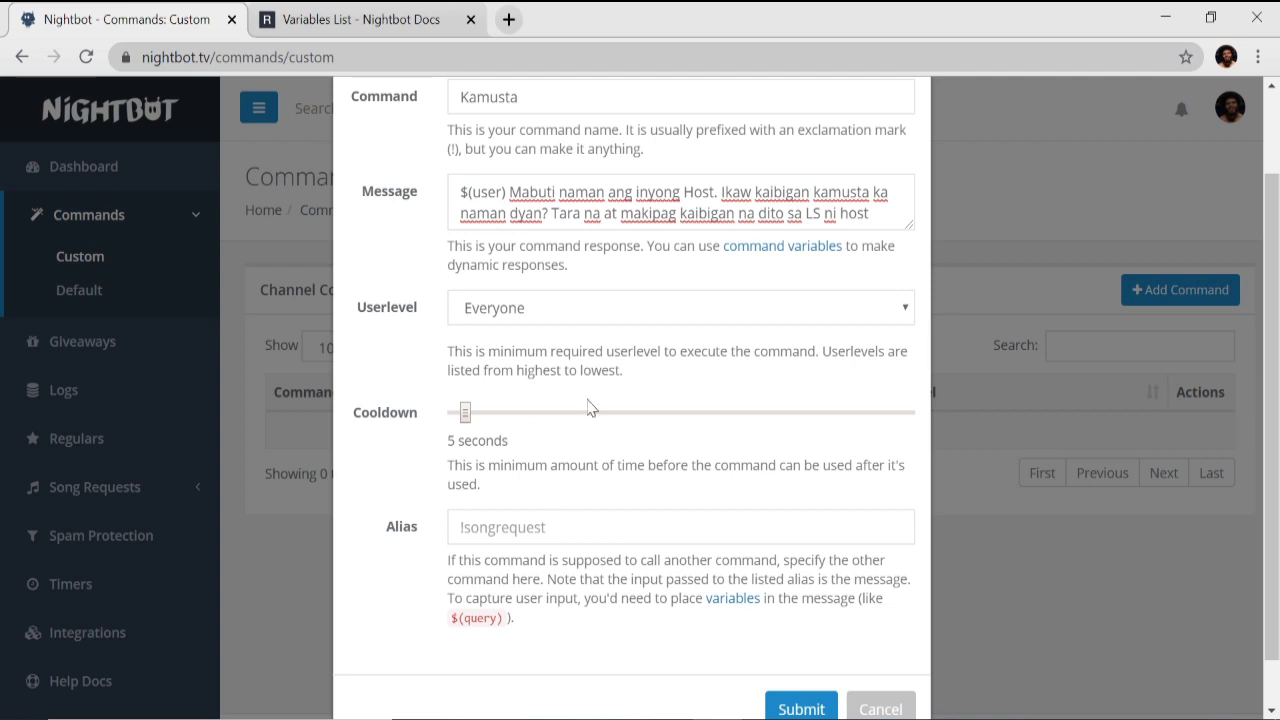
scroll(620, 490, down, 1)
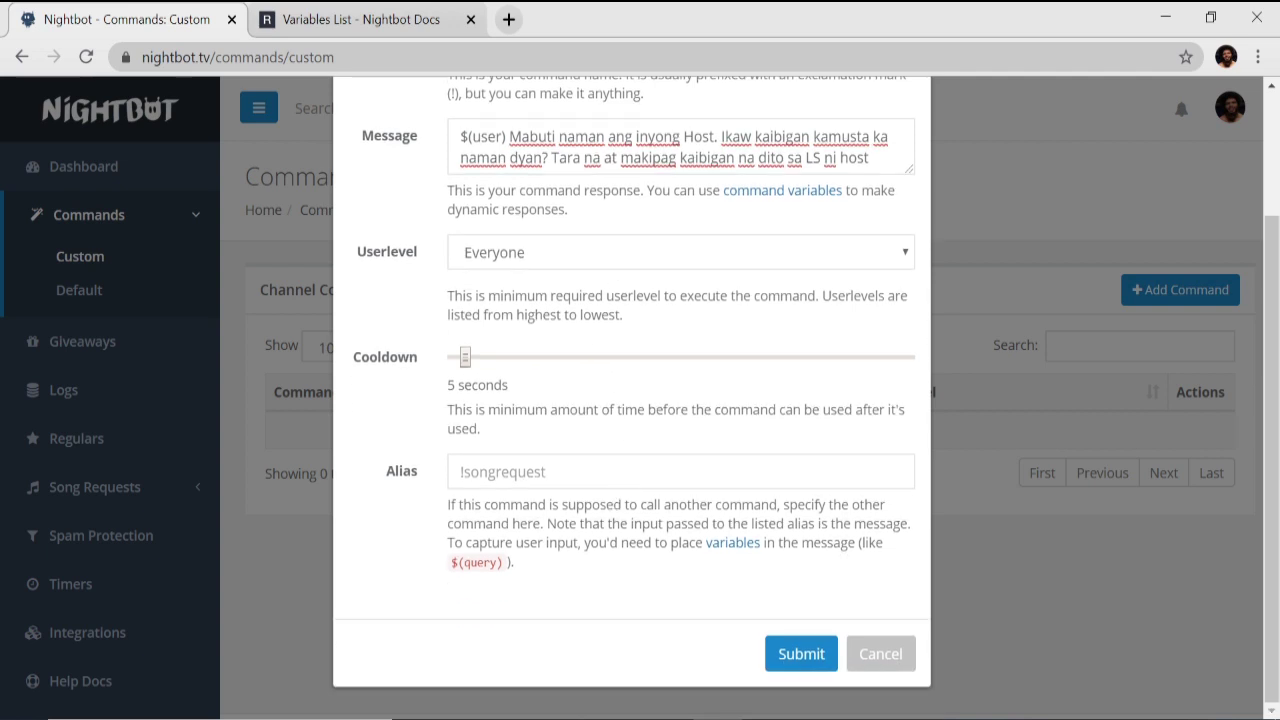
Close the variables list page and submit the Kamusta command.
click(471, 19)
scroll(343, 277, up, 3)
scroll(808, 686, down, 3)
click(806, 668)
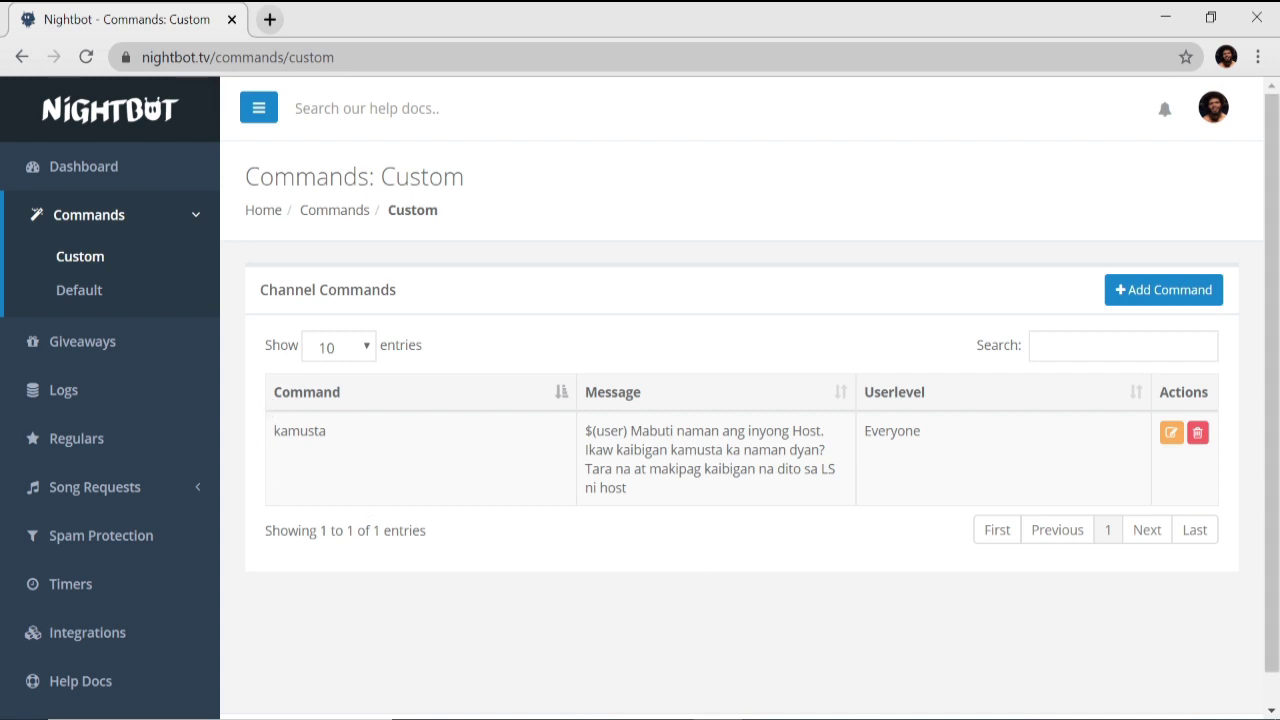
Add a custom command Tamsak with the message "$(user) salamat naman sa patamsak mo dyan kapatid, natutuwa ang inyong Host dyan".
click(1163, 290)
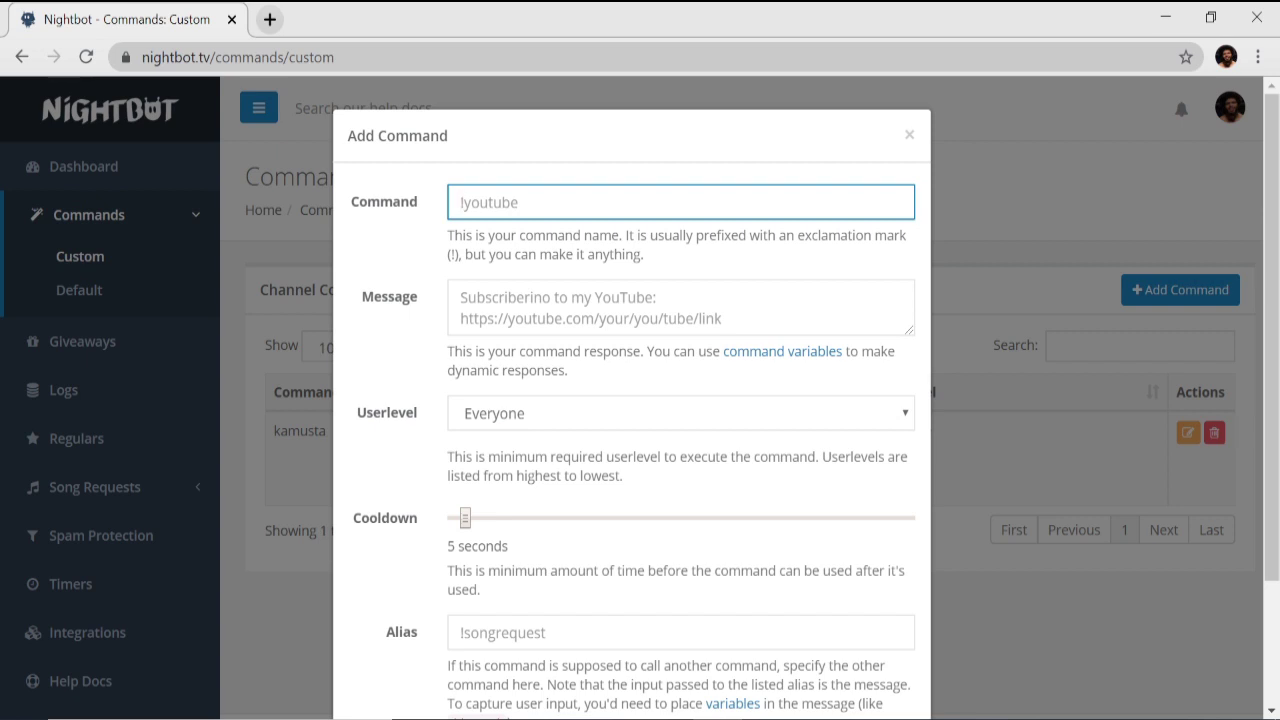
text(Tamsak)
key(Tab)
text($(user) salamat naman sa)
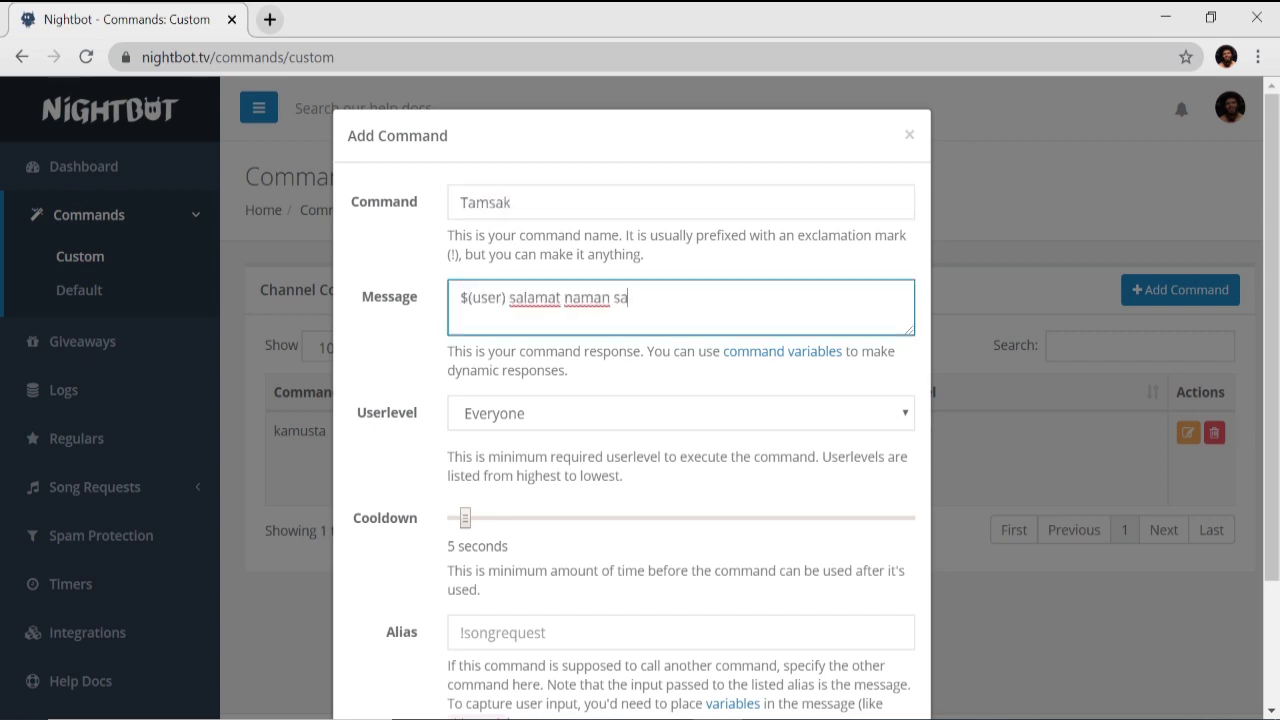
text( patamsak mo dyan kapatid, natutuwa ang inyong Host dyan)
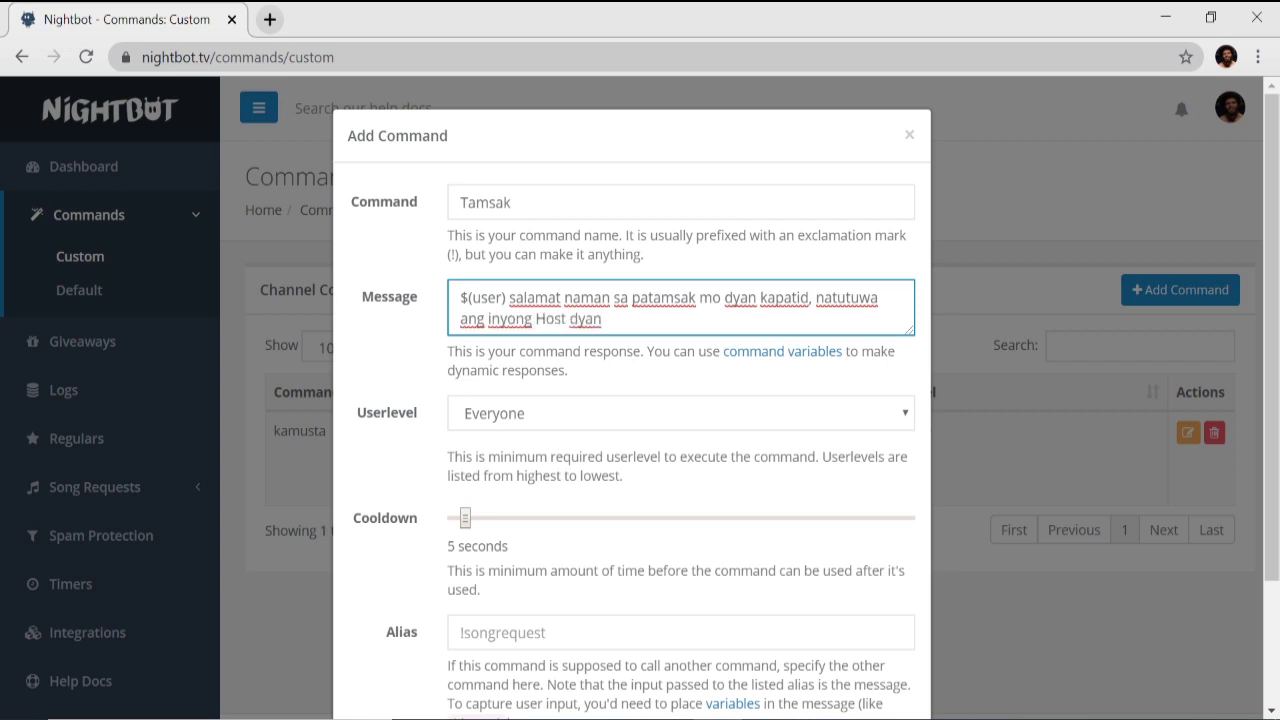
scroll(786, 600, down, 3)
click(786, 648)
Start a custom command Hi with the message "Hello $(user) magandang araw sayo kapatid, salamat sa pagpunta dito sa LS ni Host".
click(1180, 273)
text(H)
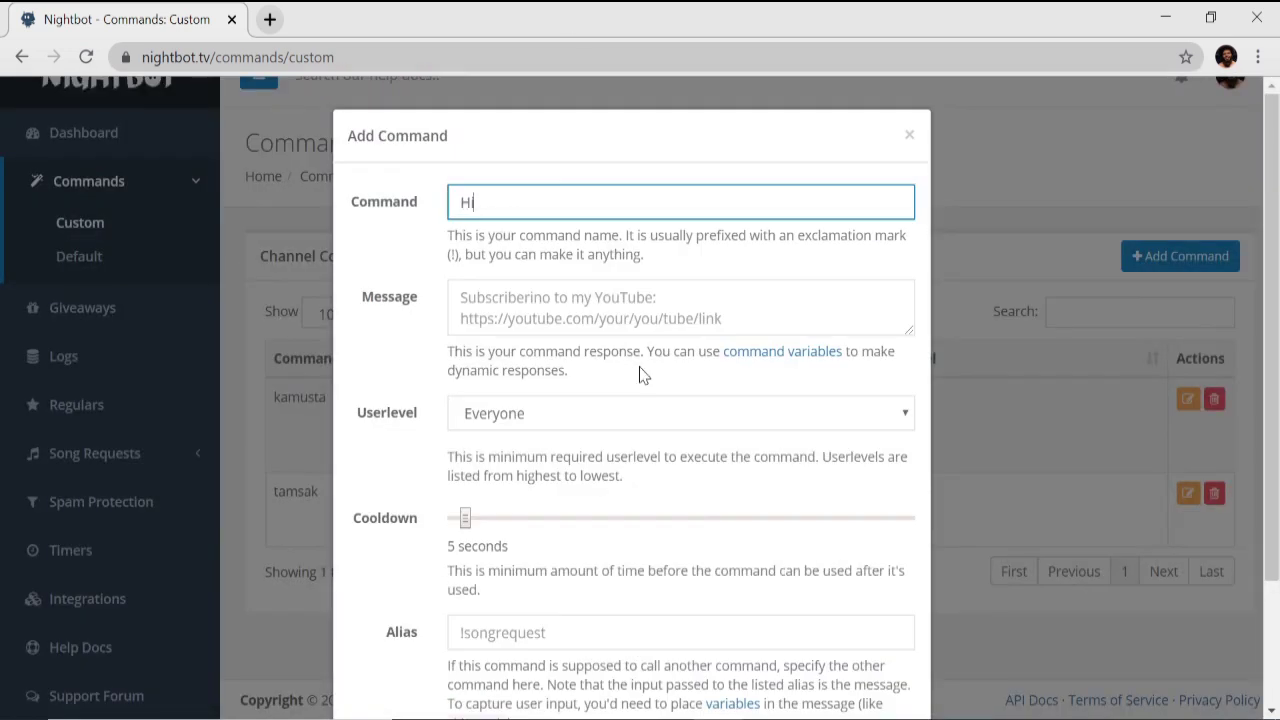
text(i)
key(Tab)
text(Hello $(user) maganda)
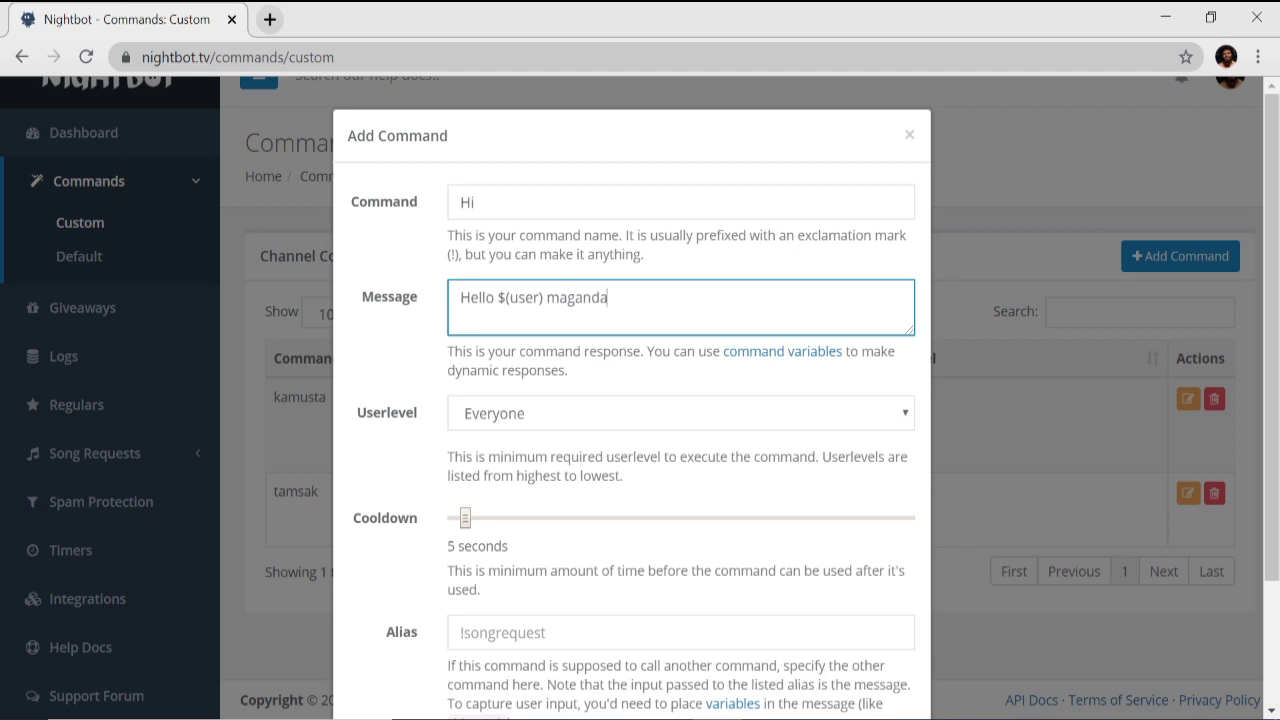
text(ng araw sayo kapatid, salama)
key(BackSpace)
key(BackSpace)
text(kapatid, salamat sa pagpunta dito sa LS ni Host kam)
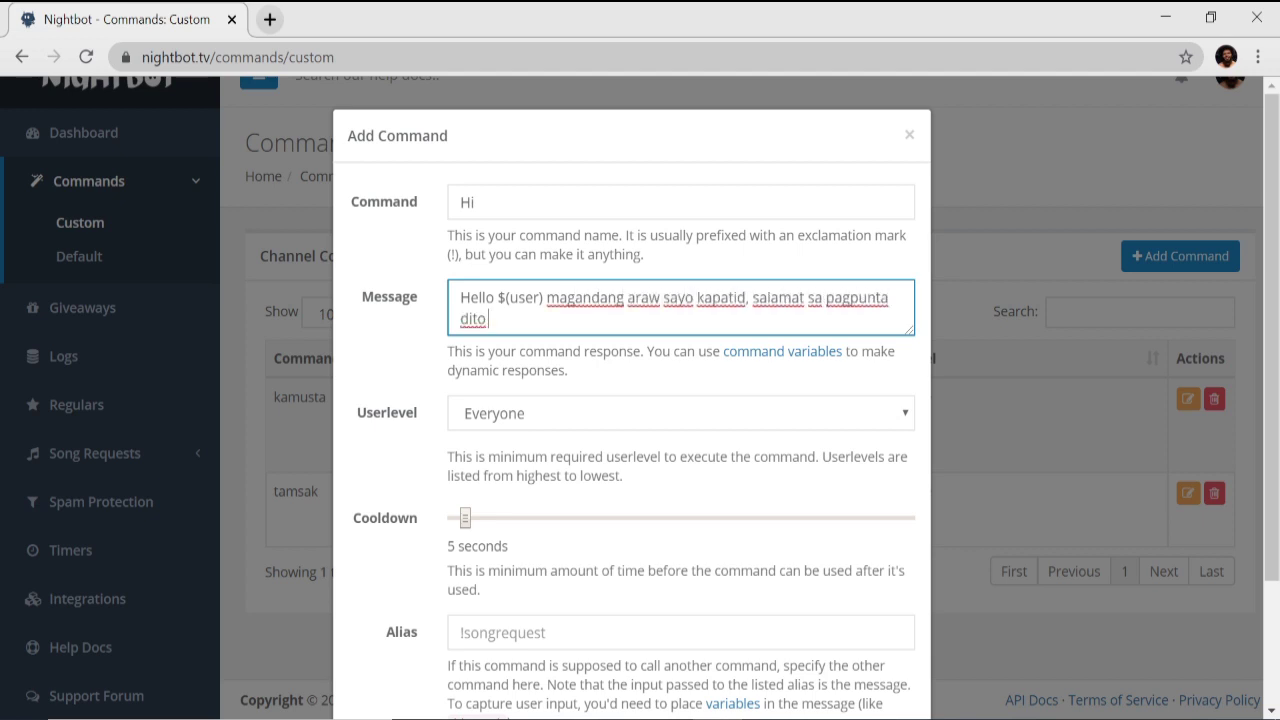
End the Hi command's message with ", Enjoy lang po tayo dito!" and submit the command.
key(BackSpace)
key(BackSpace)
key(BackSpace)
key(BackSpace)
text(, Enjoy lang po tayo dito!)
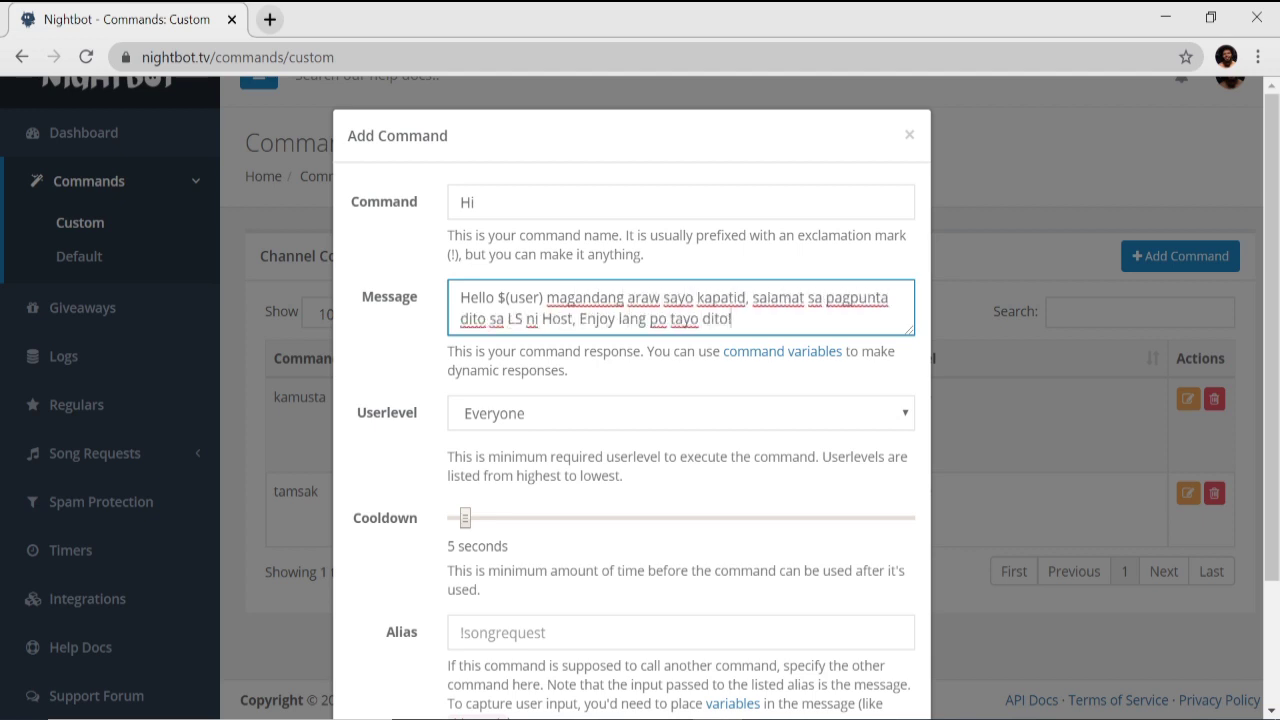
key(Return)
Open the default commands and disable !commands, !commercial, !filters, !game and !marker.
click(85, 266)
scroll(846, 491, down, 3)
scroll(851, 491, up, 3)
click(1085, 374)
click(1087, 460)
click(1079, 550)
scroll(994, 600, down, 1)
click(1084, 518)
scroll(829, 557, down, 1)
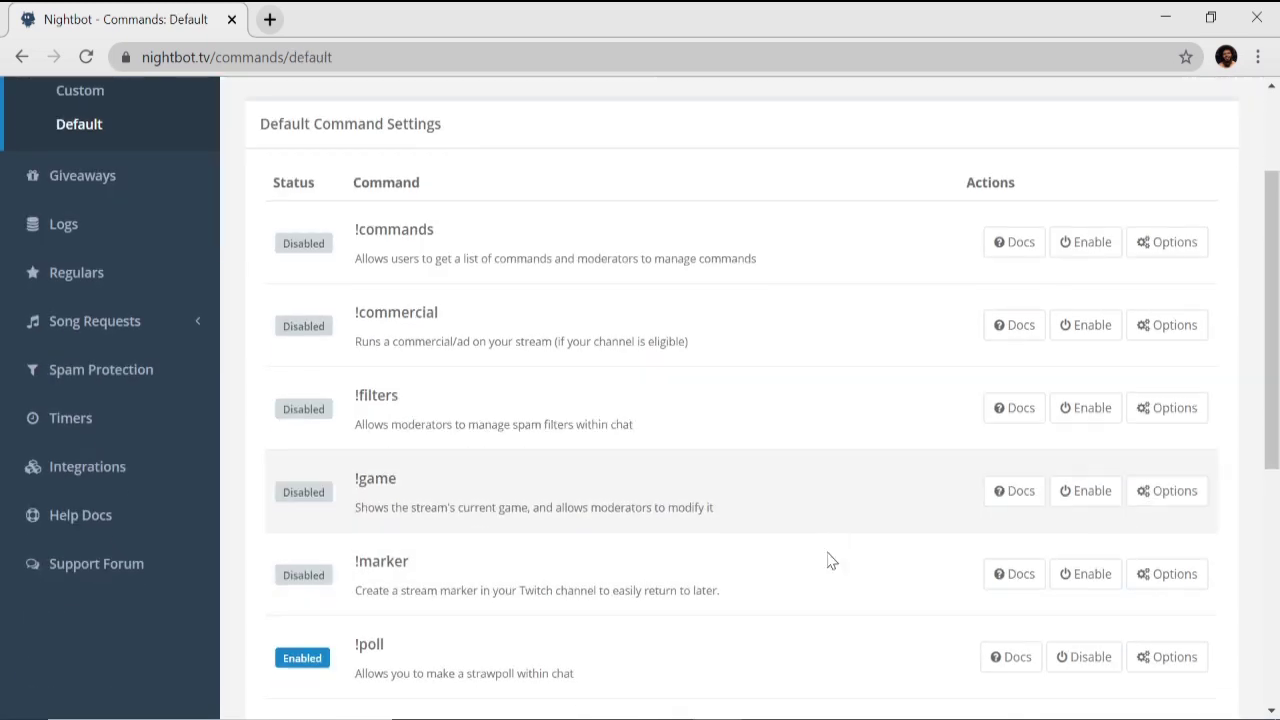
Disable the remaining default commands, from !poll to the end of the list.
click(1082, 480)
scroll(740, 478, down, 1)
click(1084, 450)
click(1084, 533)
scroll(806, 550, down, 2)
click(1085, 491)
click(1085, 574)
scroll(826, 540, up, 7)
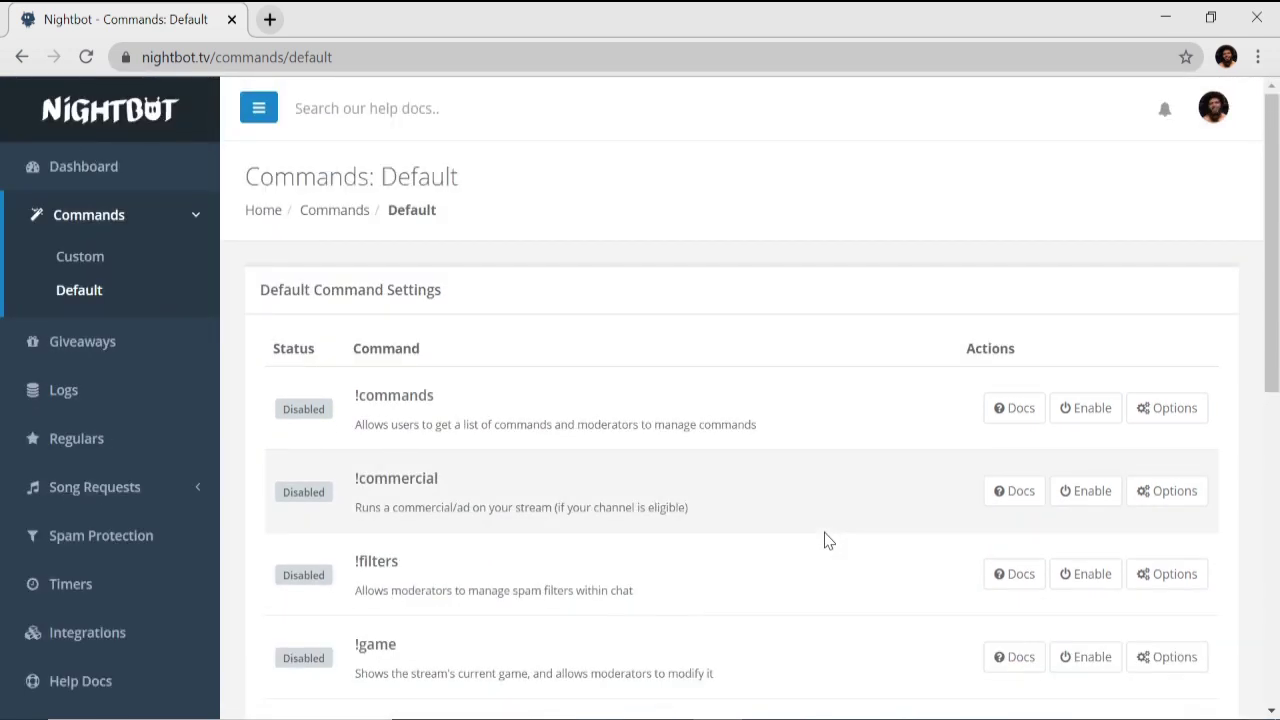
scroll(830, 545, down, 6)
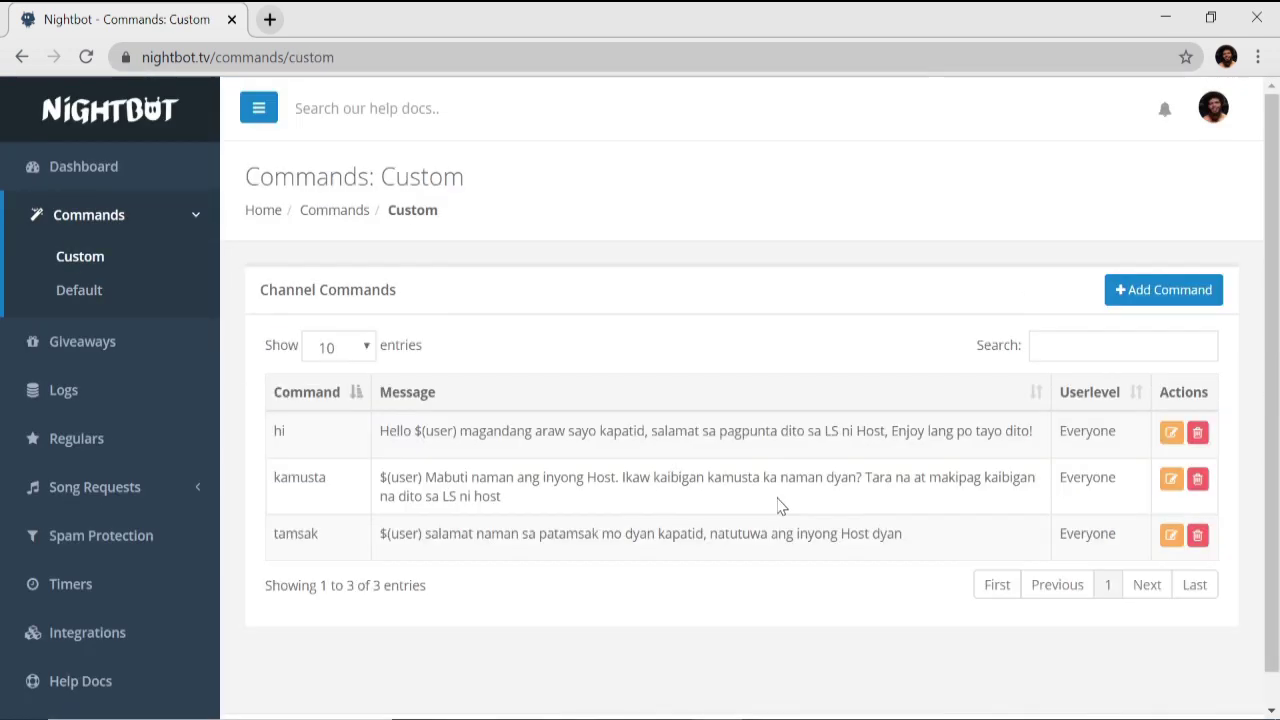
Delete the kamusta command from the custom channel commands.
click(1214, 479)
click(826, 268)
Open the hi command for editing and try out its userlevel options.
click(1188, 431)
click(680, 413)
click(489, 482)
click(600, 413)
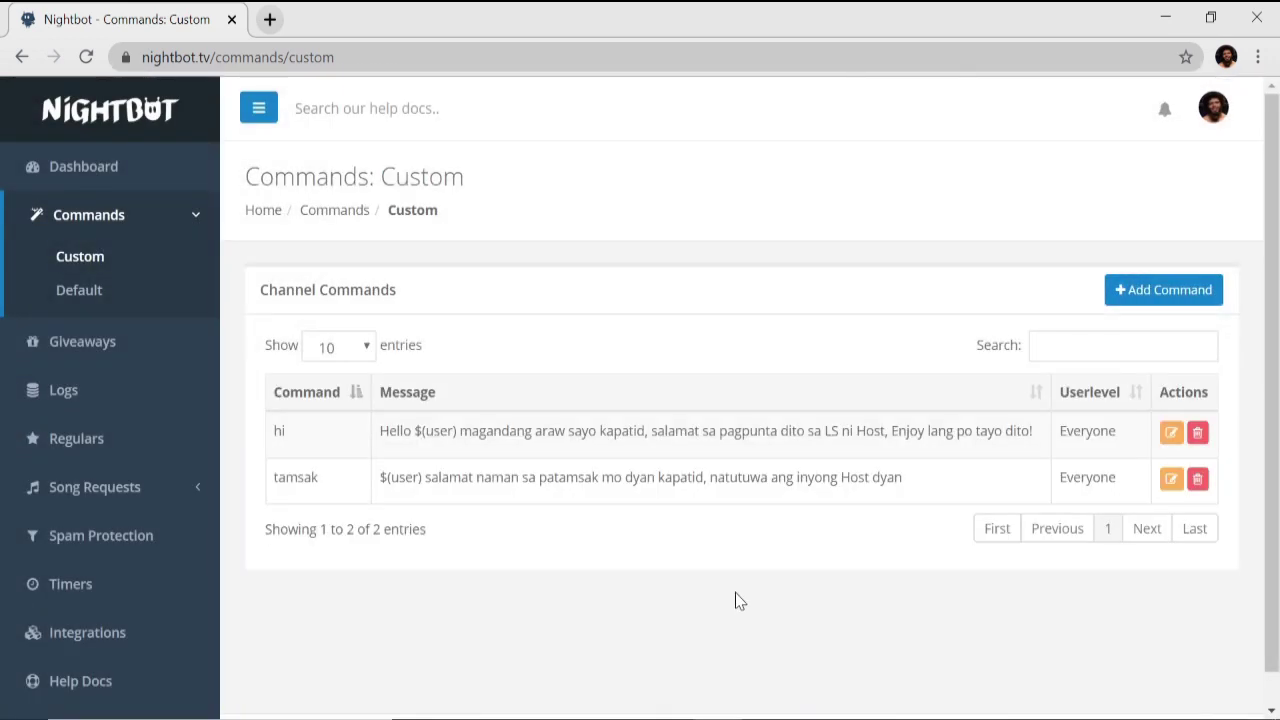
Collapse the Commands group in the site navigation.
scroll(735, 592, down, 1)
scroll(737, 597, up, 1)
click(186, 212)
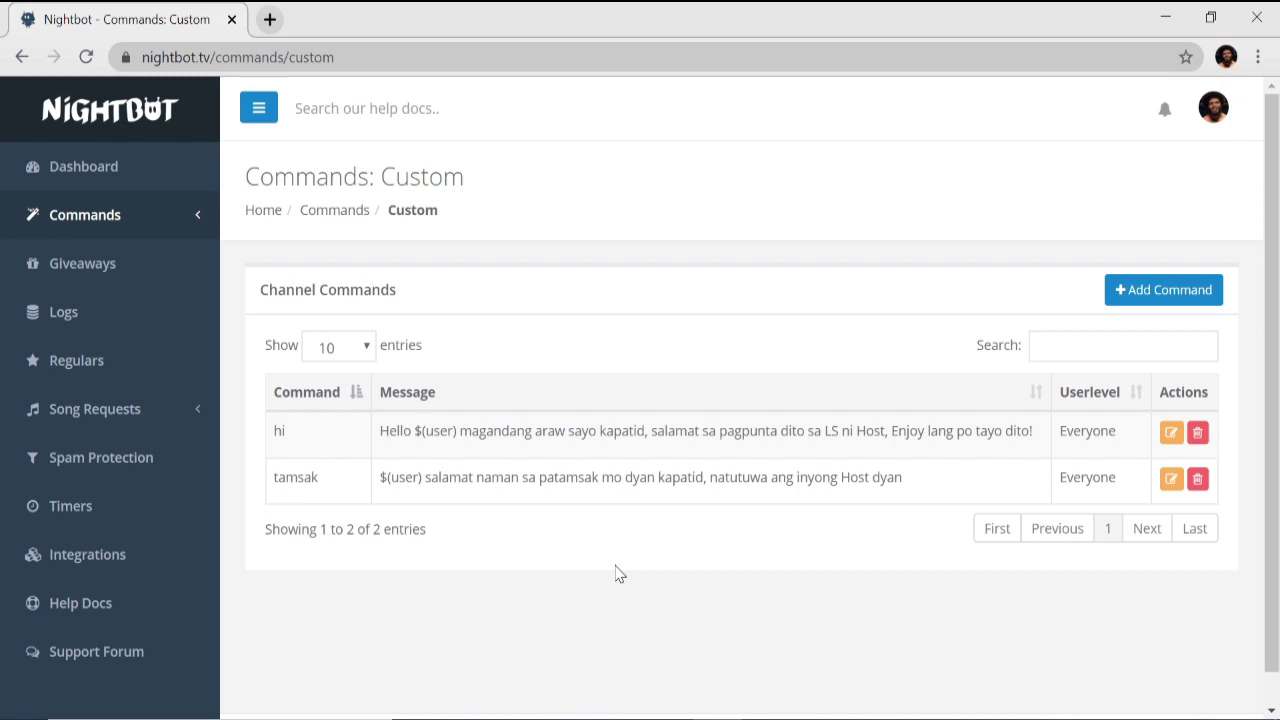